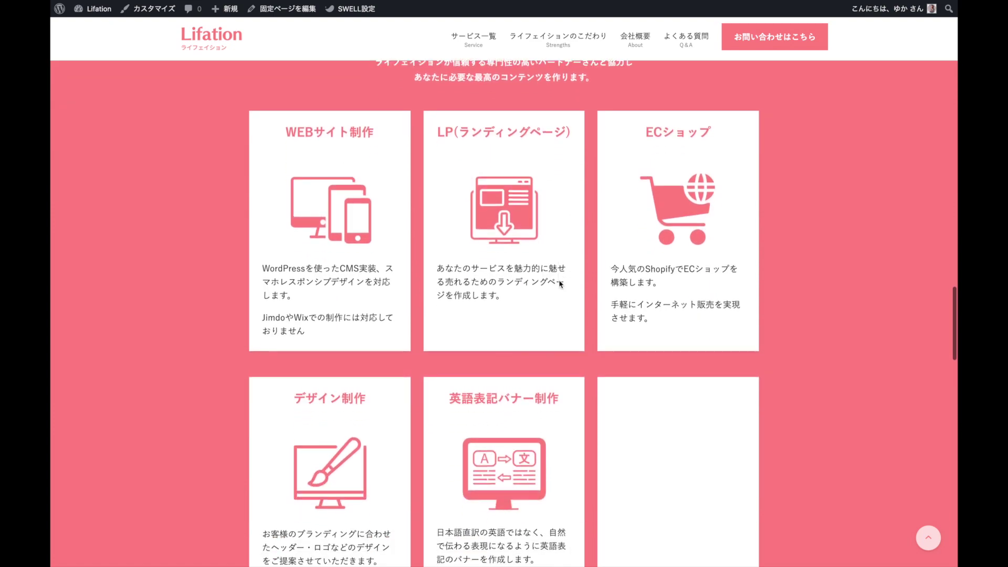
Step: Look through the Lifation homepage's service cards, About me profile and よくある質問 section
scroll(560, 284, down, 10)
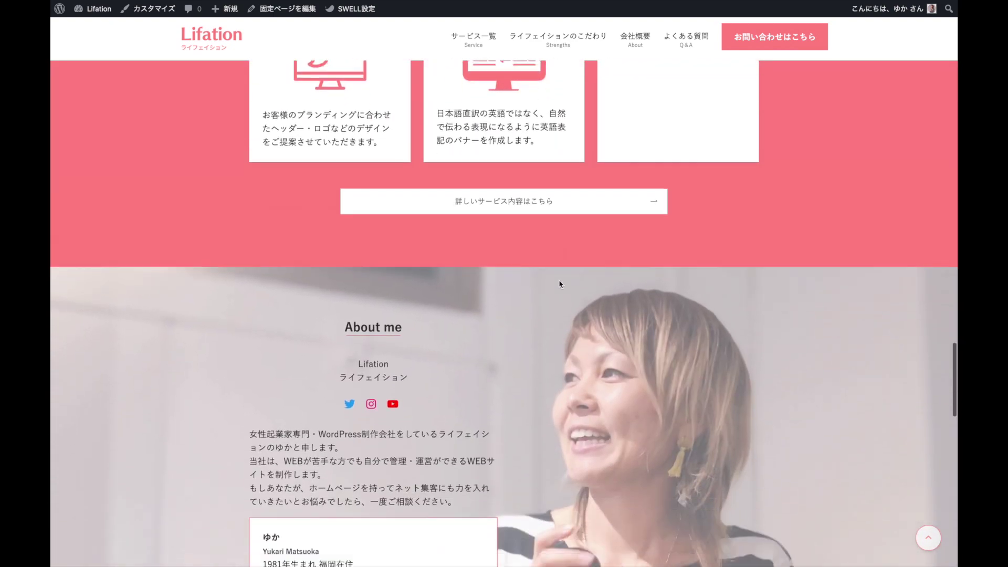
scroll(560, 284, down, 11)
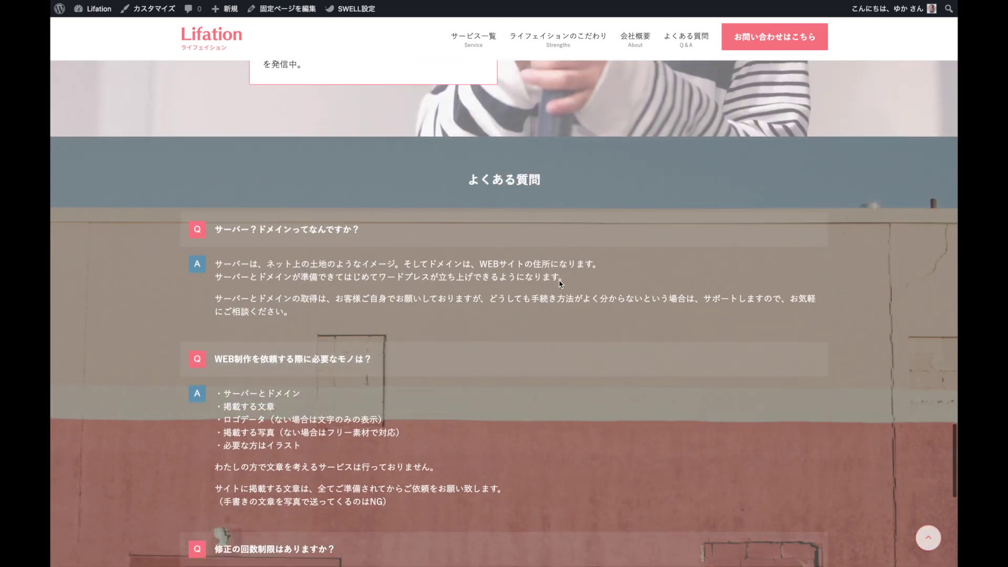
scroll(560, 284, down, 2)
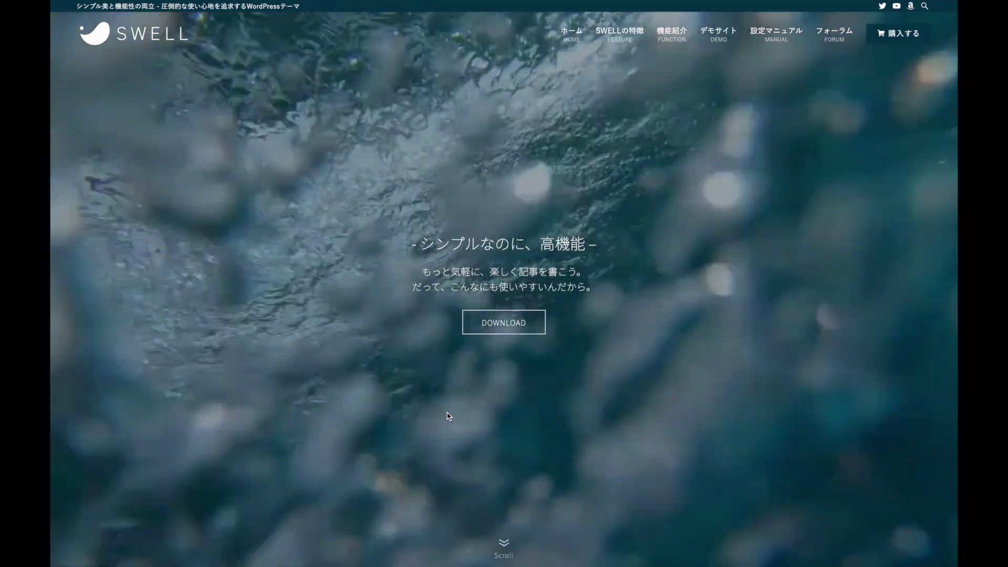
Step: Examine the SWELL theme's website, including its block editor introduction, feature list, reviews and tweets
scroll(328, 223, down, 3)
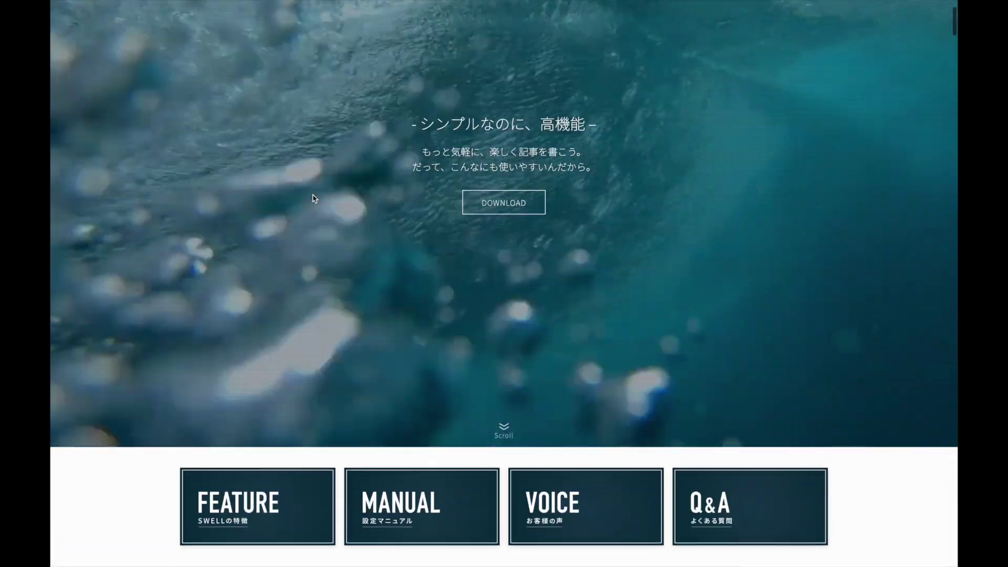
scroll(314, 199, down, 8)
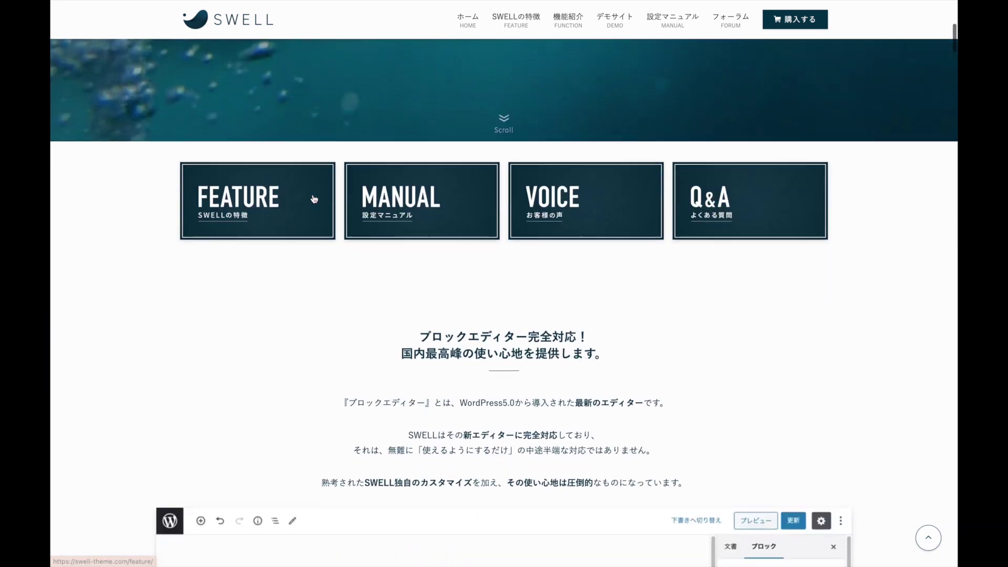
scroll(314, 198, down, 4)
scroll(241, 219, down, 4)
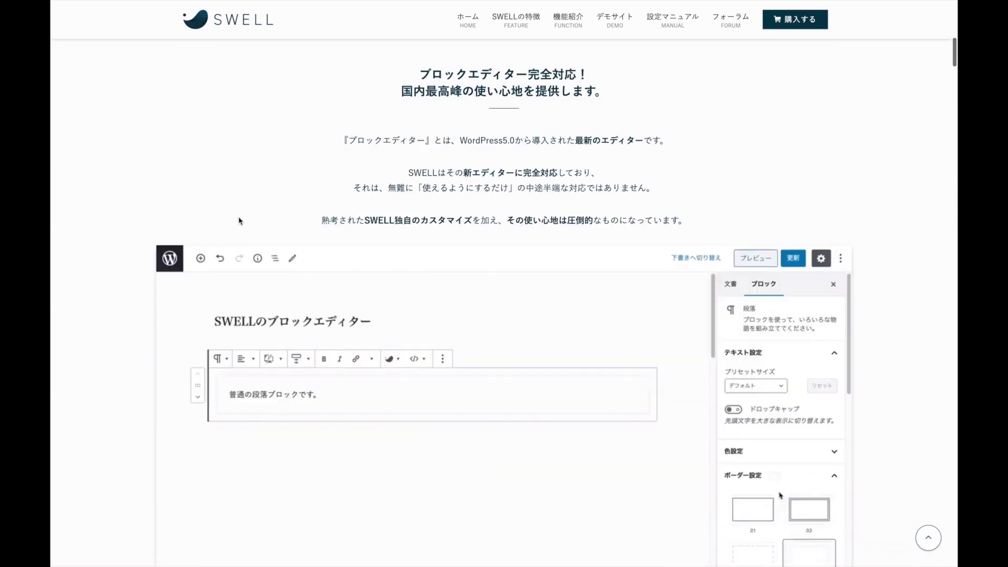
scroll(178, 298, down, 3)
scroll(178, 298, down, 10)
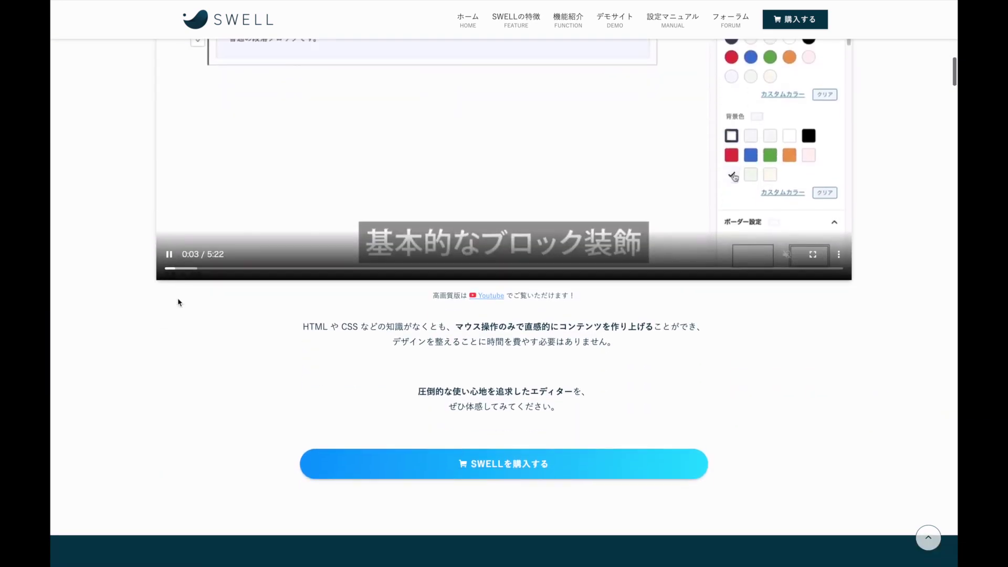
scroll(180, 303, down, 20)
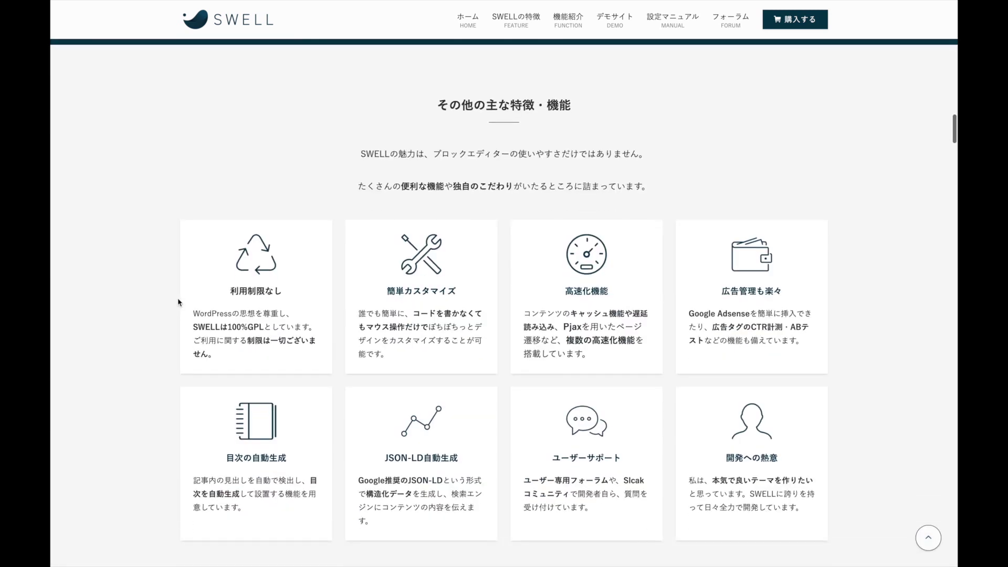
scroll(179, 303, down, 15)
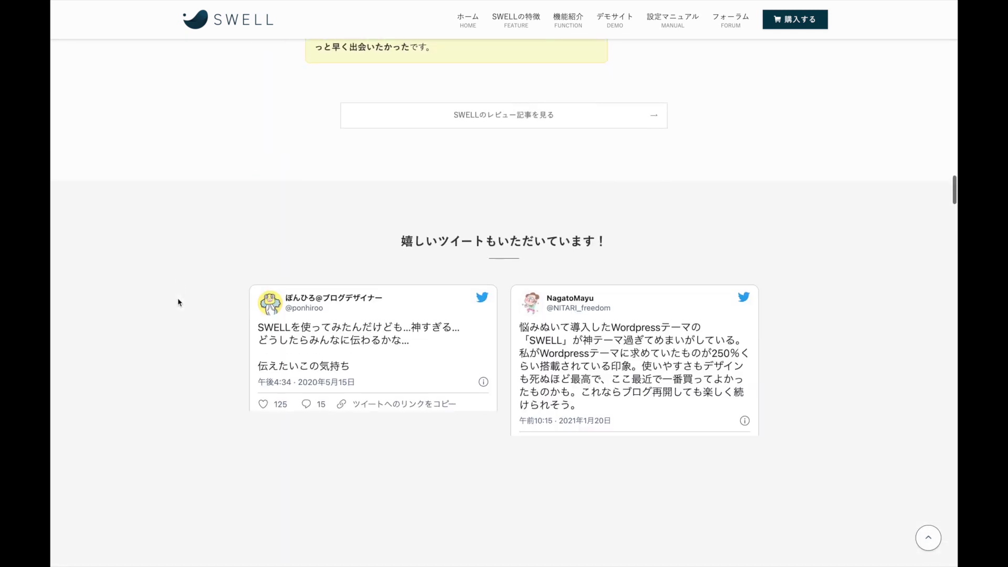
scroll(177, 303, down, 5)
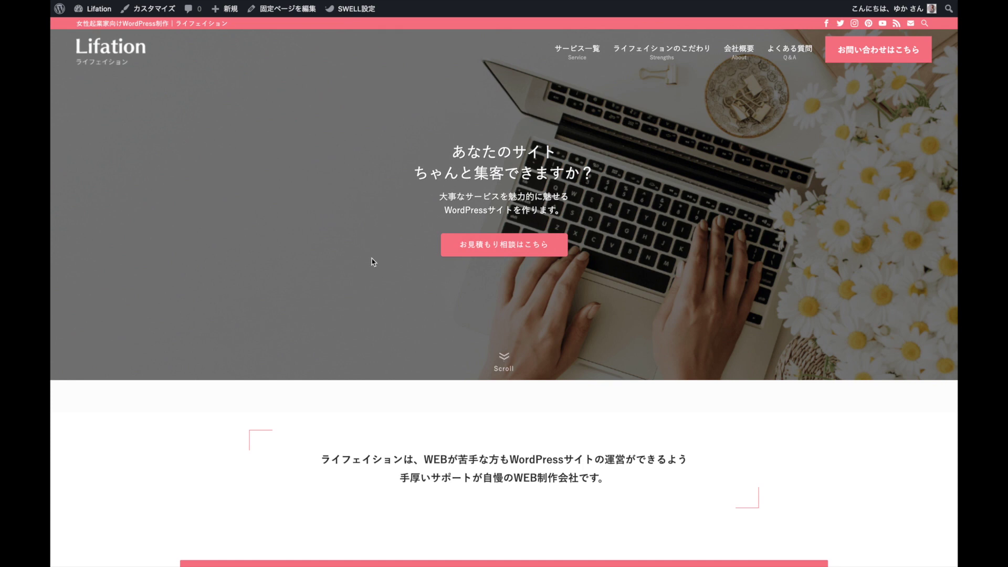
Step: Create a new post from the WordPress admin area and collapse its カスタムCSS & JS and SEO SIMPLE PACK 設定 sections
click(96, 16)
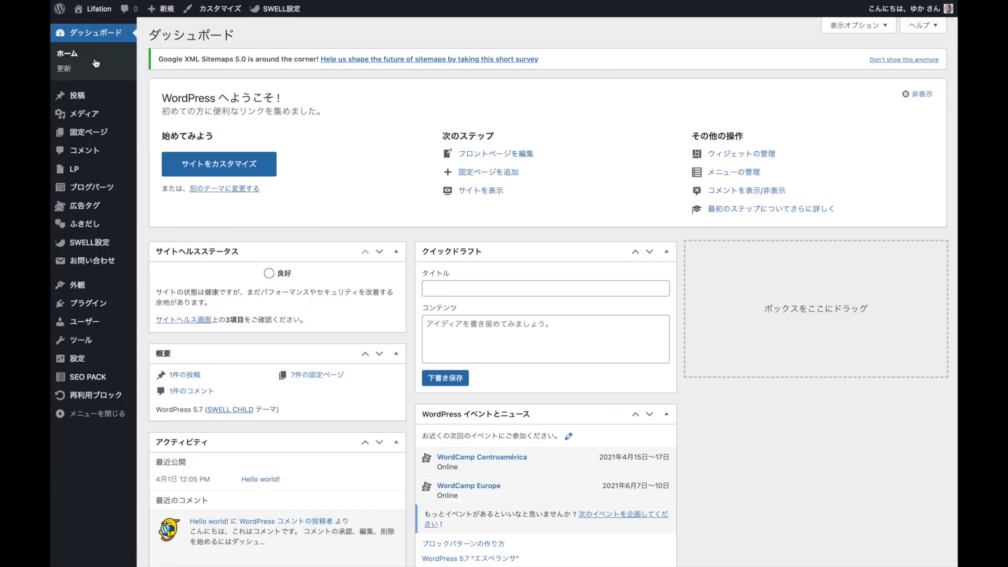
mouse_move(83, 100)
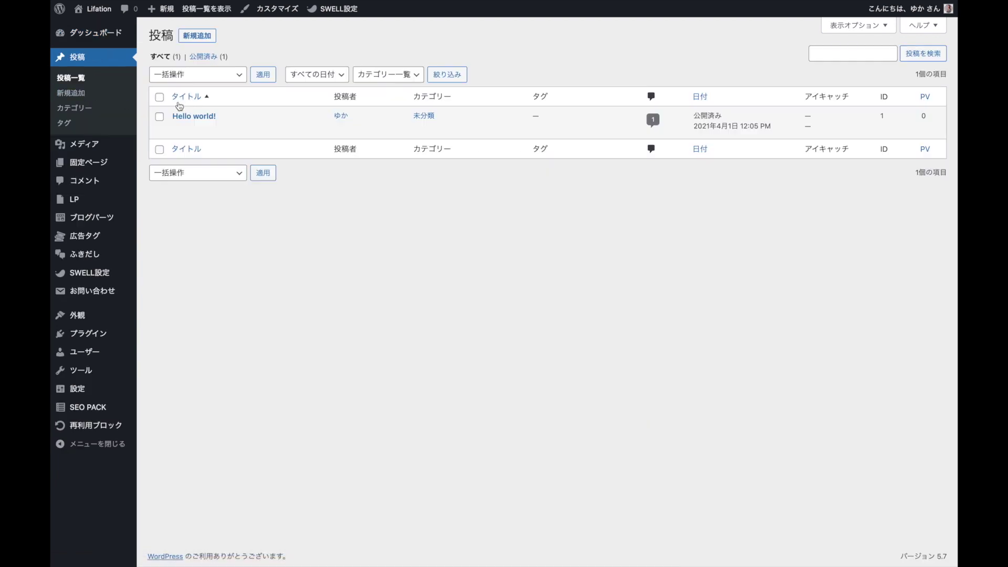
click(189, 41)
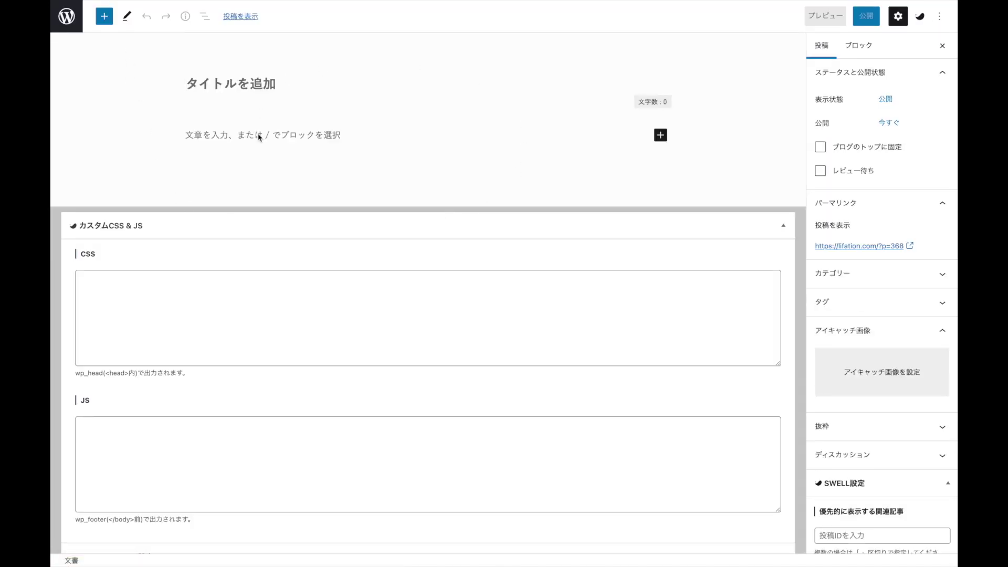
click(783, 230)
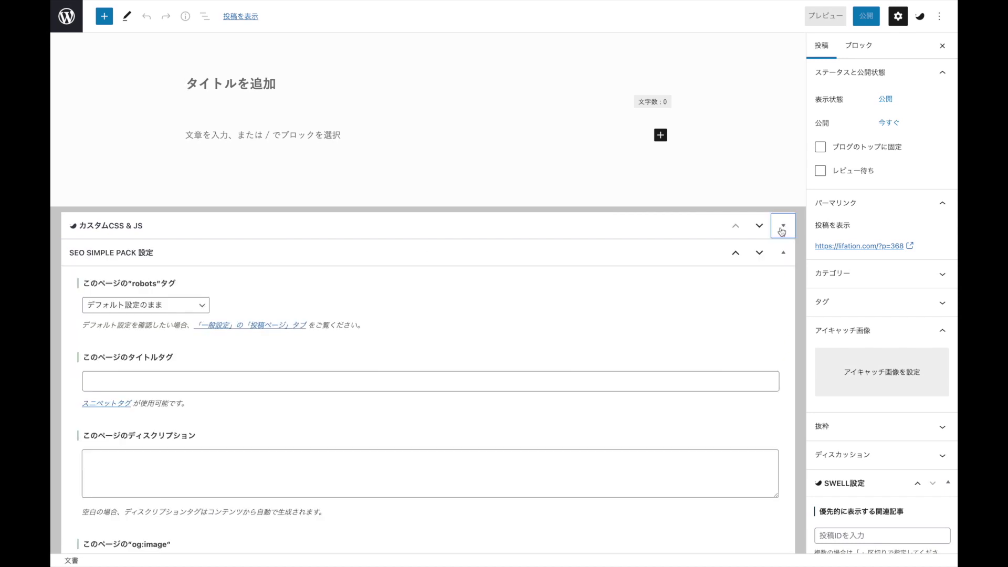
click(786, 254)
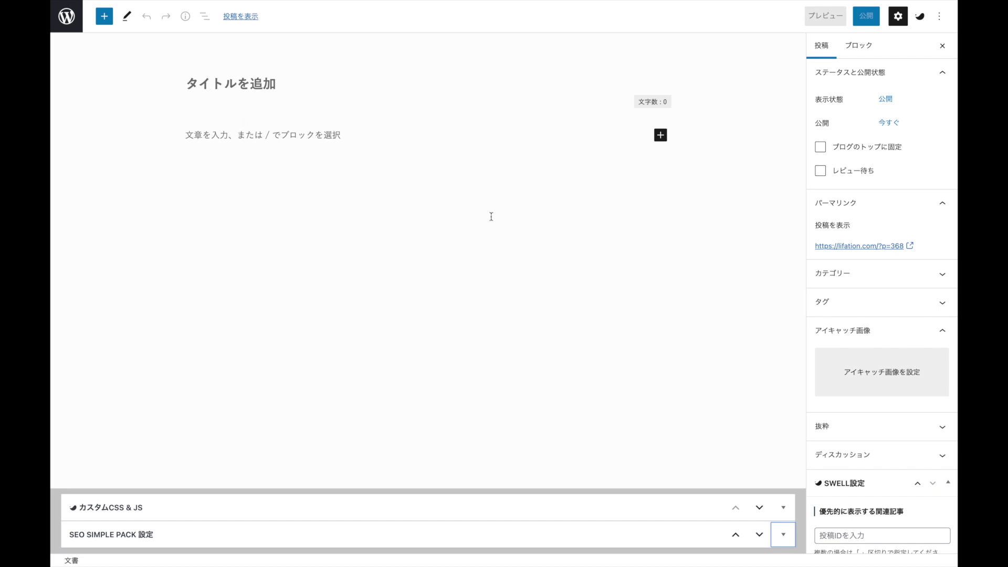
Step: Add three more empty paragraph blocks to the post body and return to the first paragraph
click(251, 131)
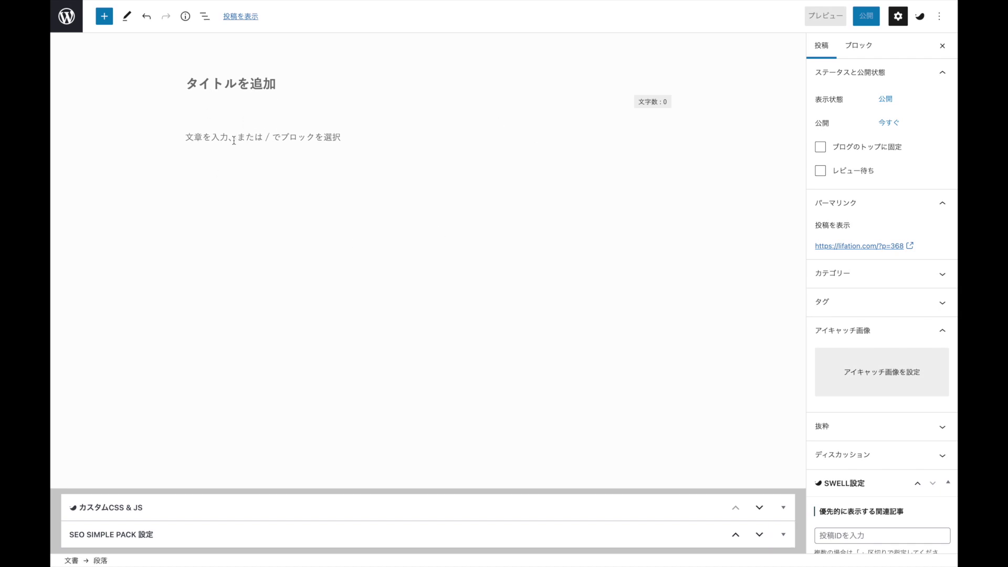
key(Return)
key(Return)
key(Return)
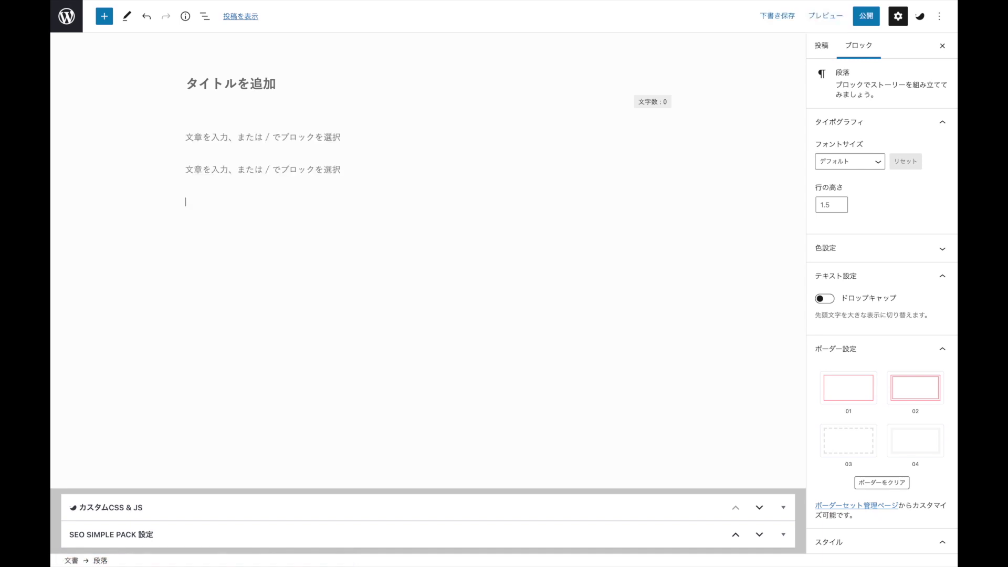
click(264, 137)
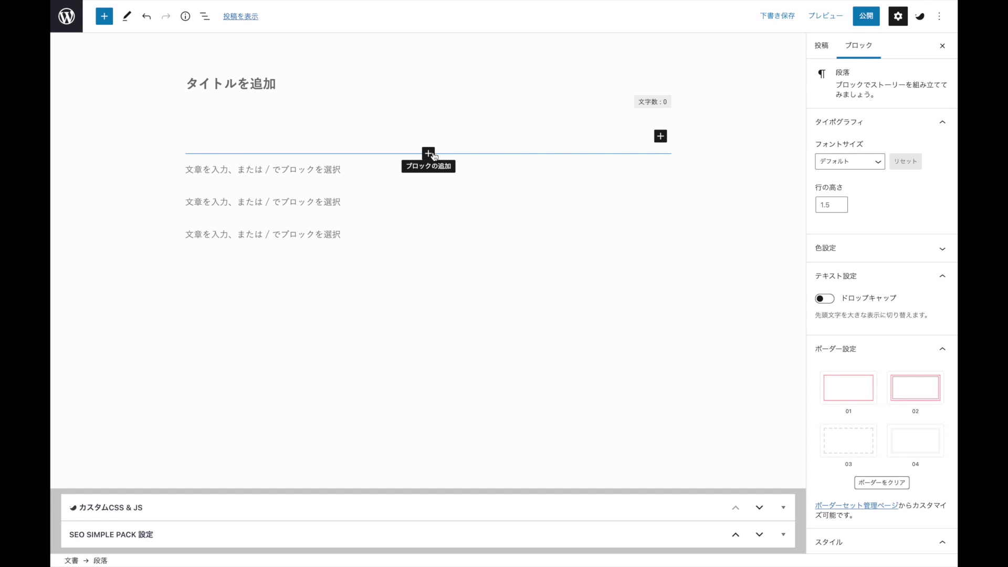
Step: Examine the full block library, from the media and design blocks to the SWELLブロック category and its block previews
click(431, 153)
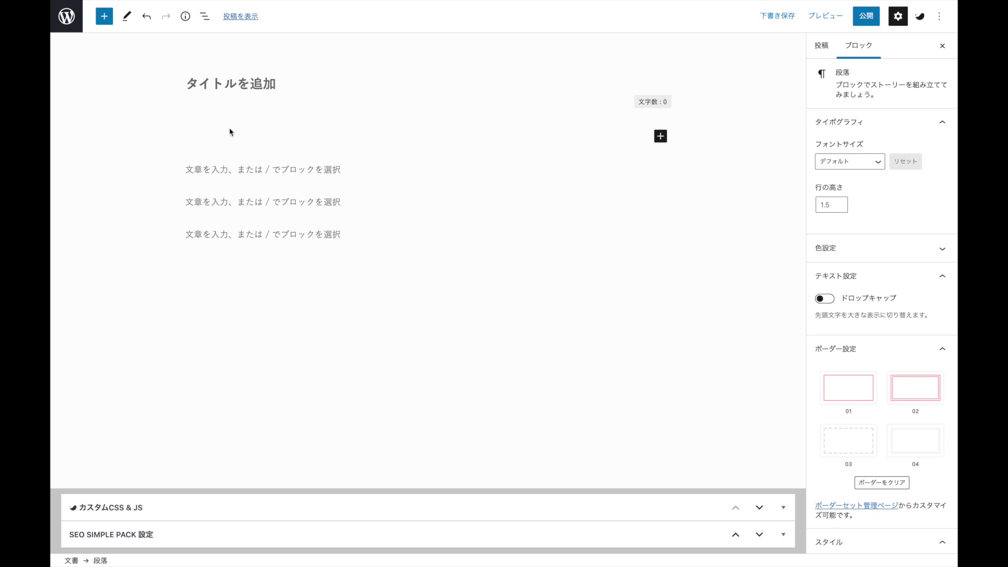
mouse_move(443, 159)
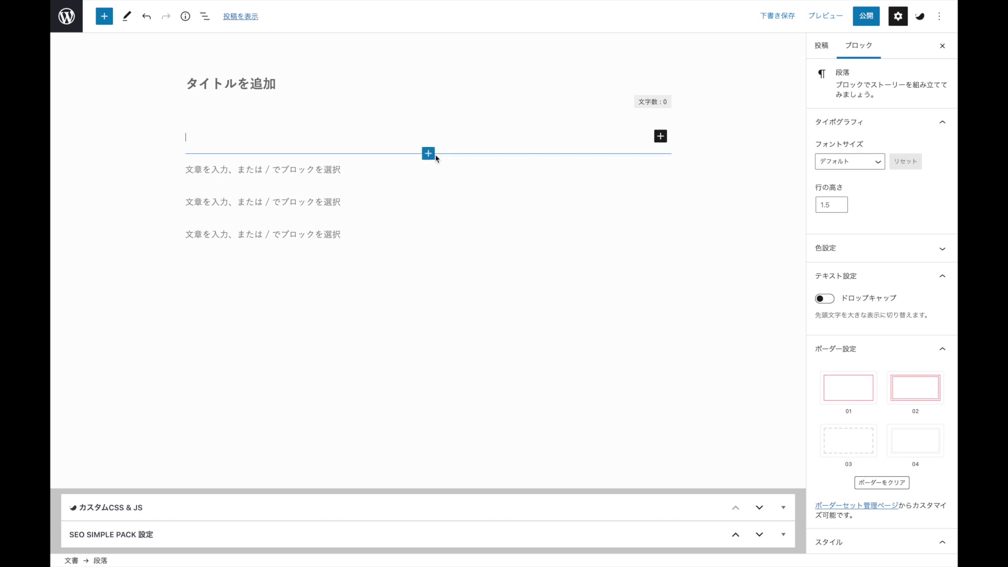
click(104, 21)
scroll(118, 269, down, 10)
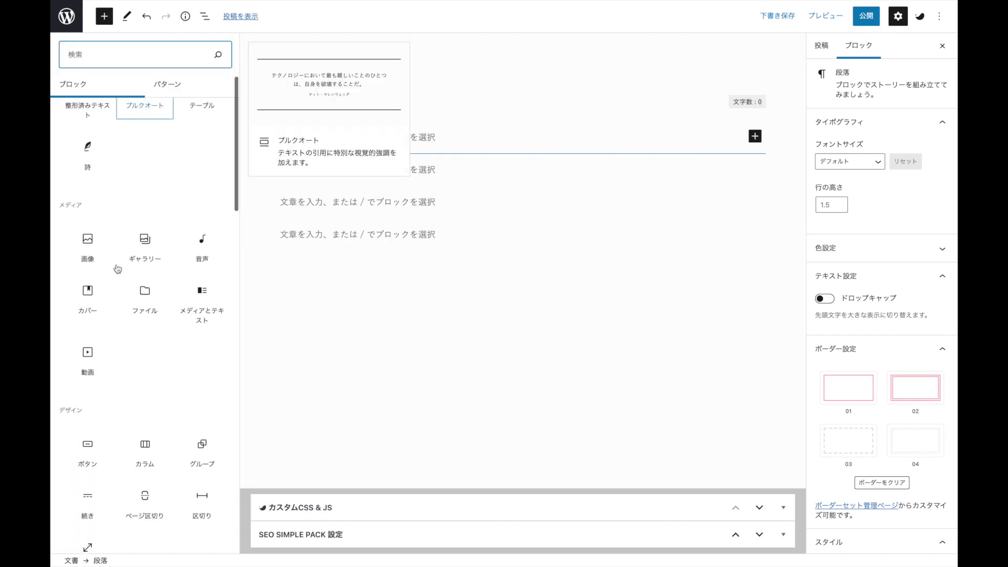
scroll(118, 269, down, 3)
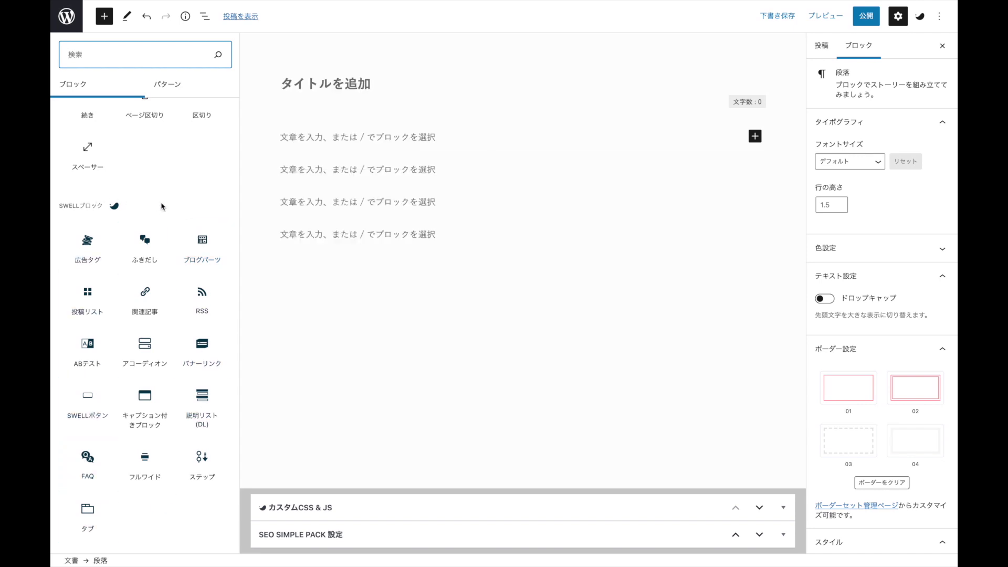
scroll(158, 205, up, 5)
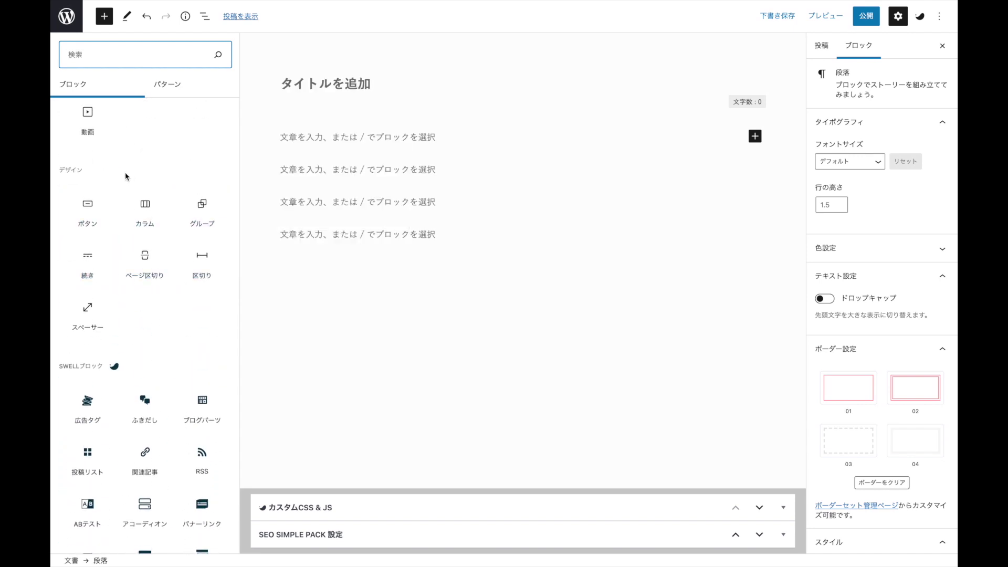
scroll(130, 177, up, 2)
scroll(139, 207, down, 1)
scroll(142, 231, down, 2)
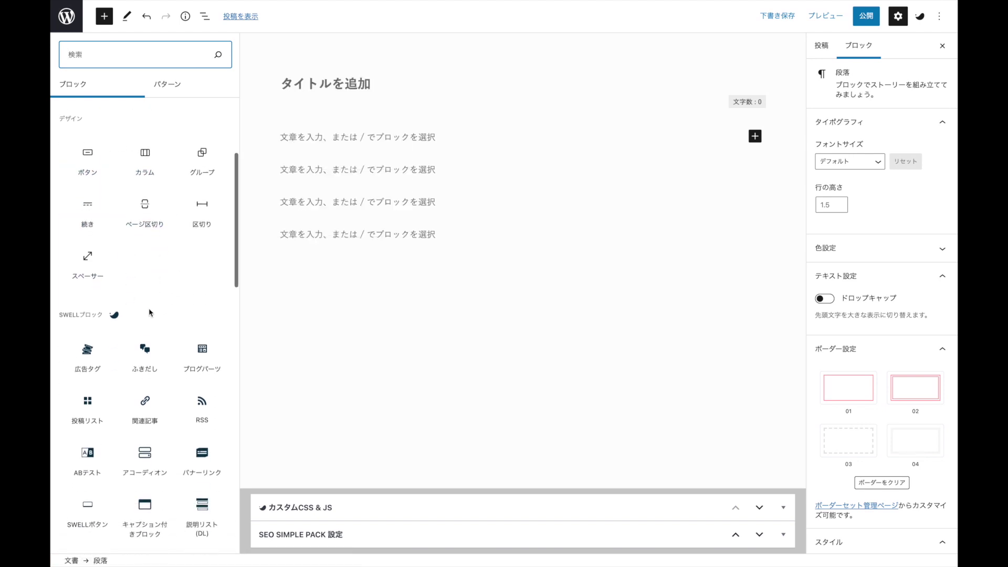
scroll(151, 311, down, 1)
scroll(181, 240, down, 1)
scroll(181, 240, down, 2)
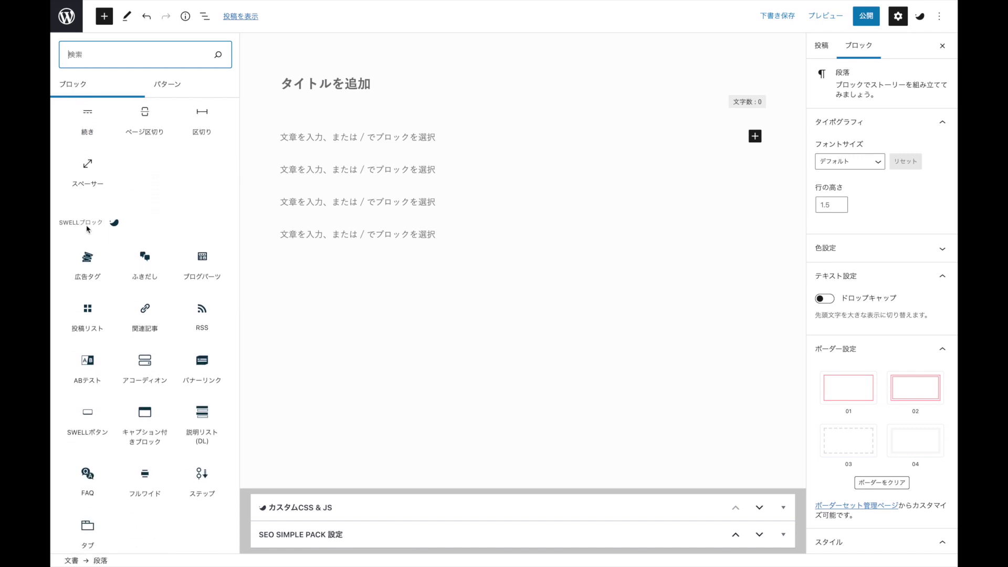
scroll(114, 224, down, 2)
mouse_move(114, 225)
mouse_move(86, 463)
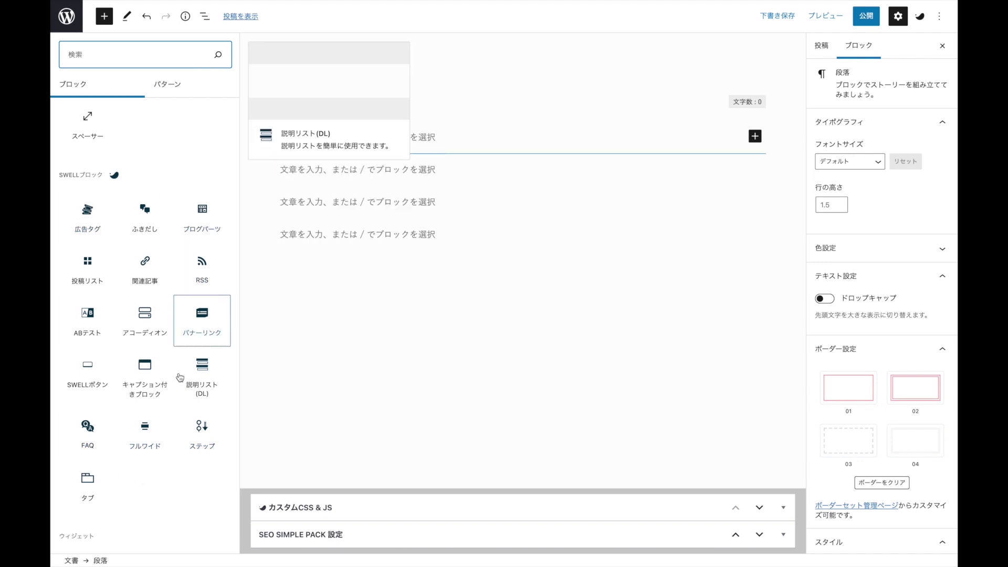
mouse_move(135, 419)
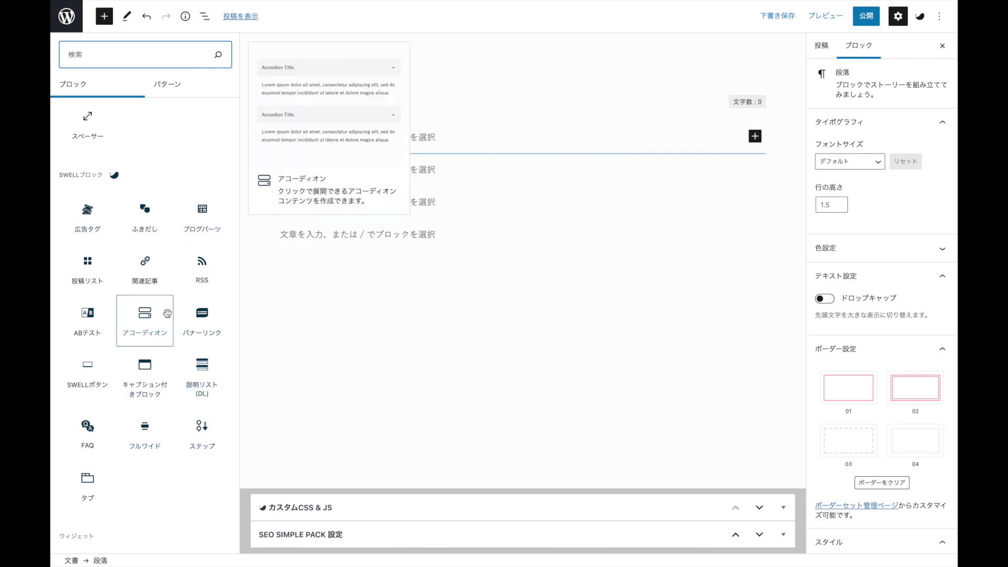
Step: Insert a ふきだし block at the first paragraph and set its balloon colour to green
mouse_move(160, 234)
click(147, 230)
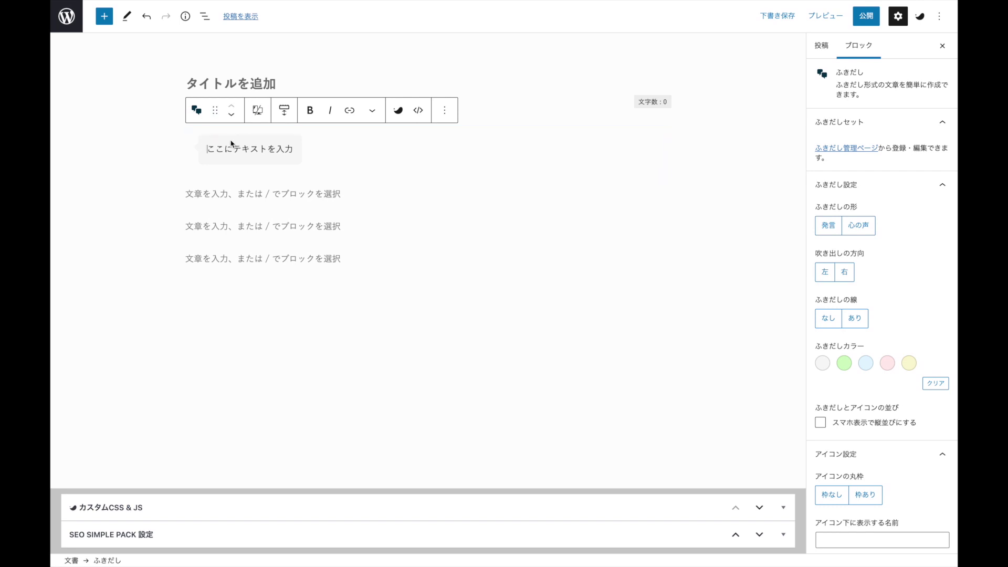
click(844, 363)
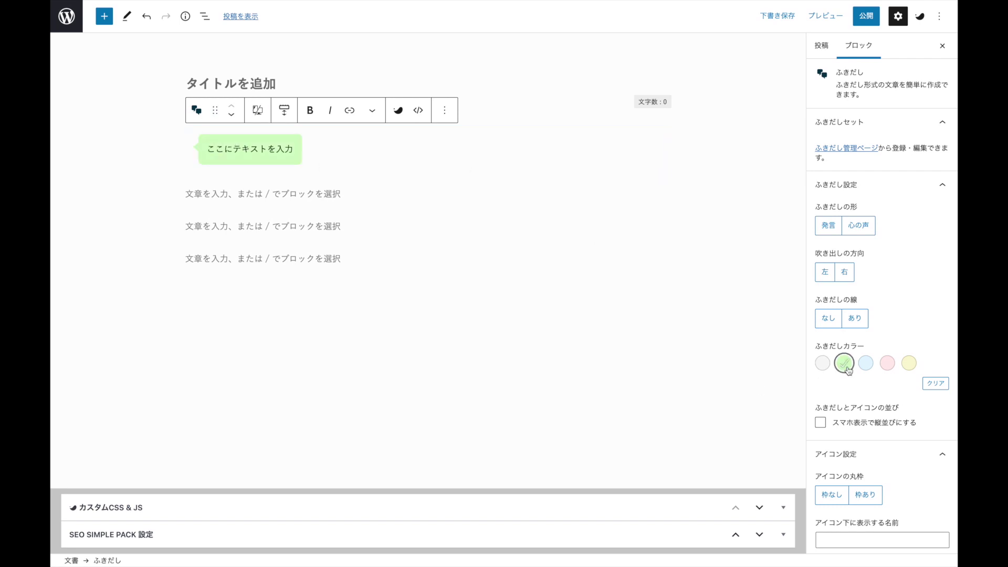
Step: Set the speech balloon's direction to 左, its line to あり and its shape to 心の声
click(844, 274)
click(834, 276)
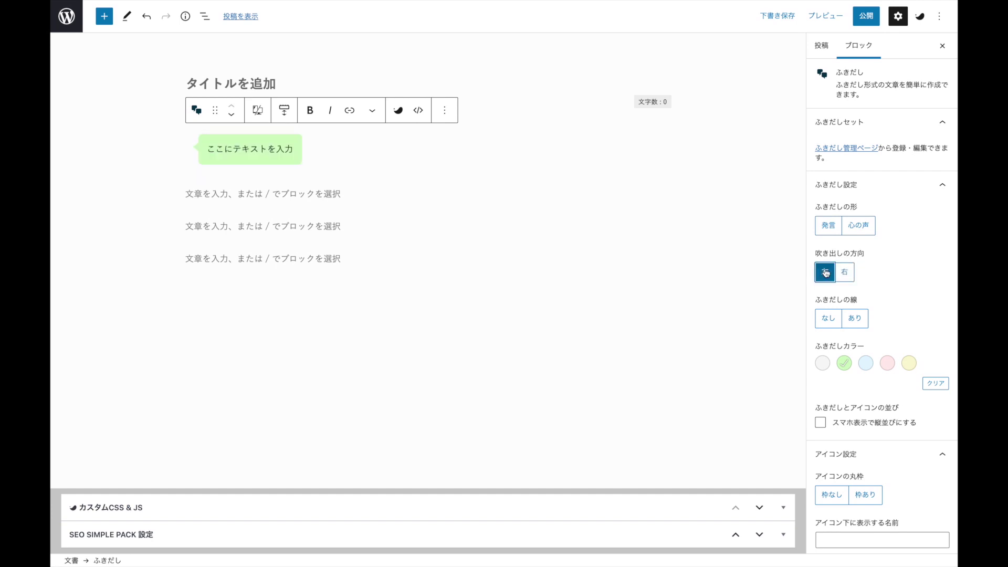
click(855, 321)
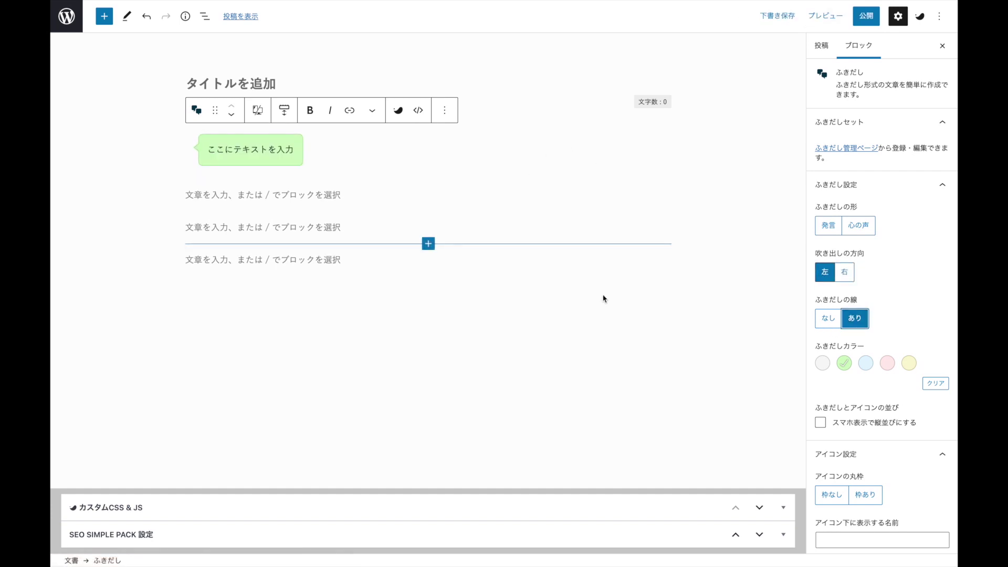
click(863, 227)
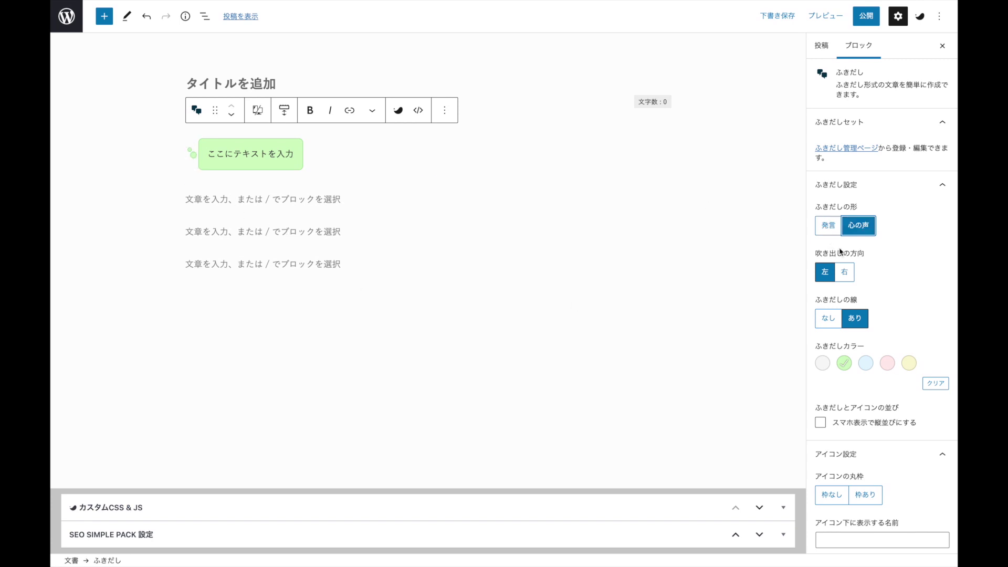
Step: Set the speech balloon's icon image to IMG_1739-edited.jpg from the media library
scroll(830, 236, down, 5)
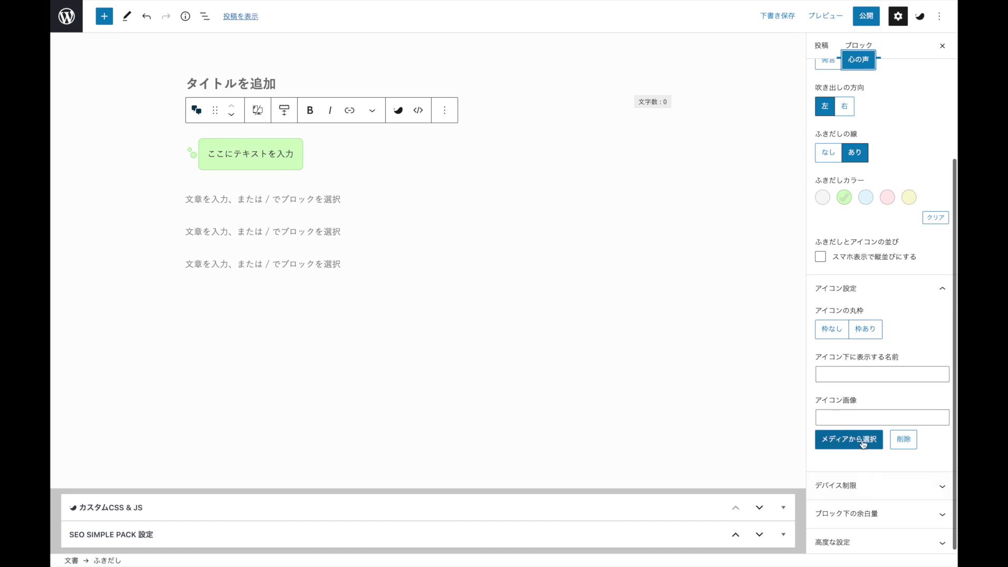
click(868, 444)
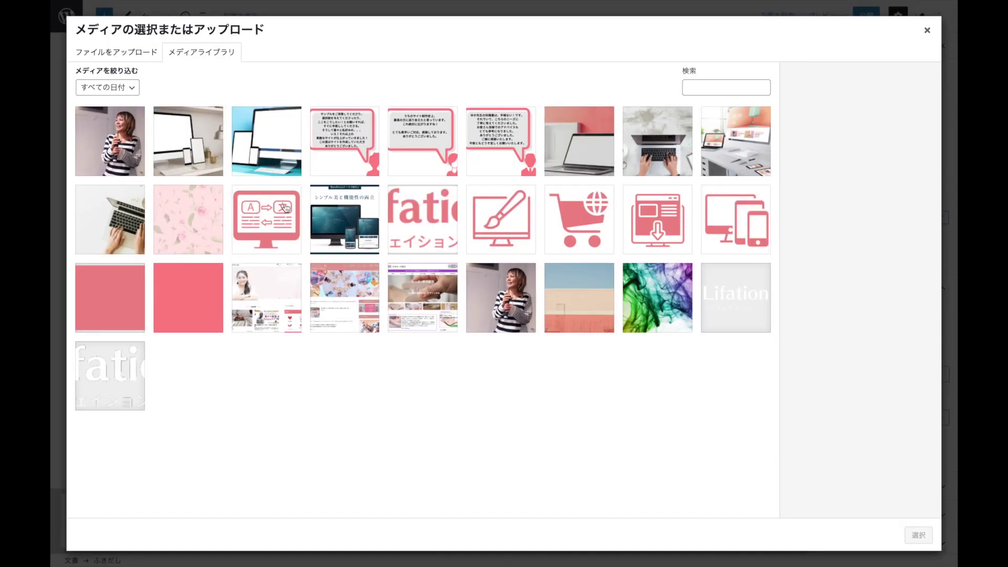
click(131, 152)
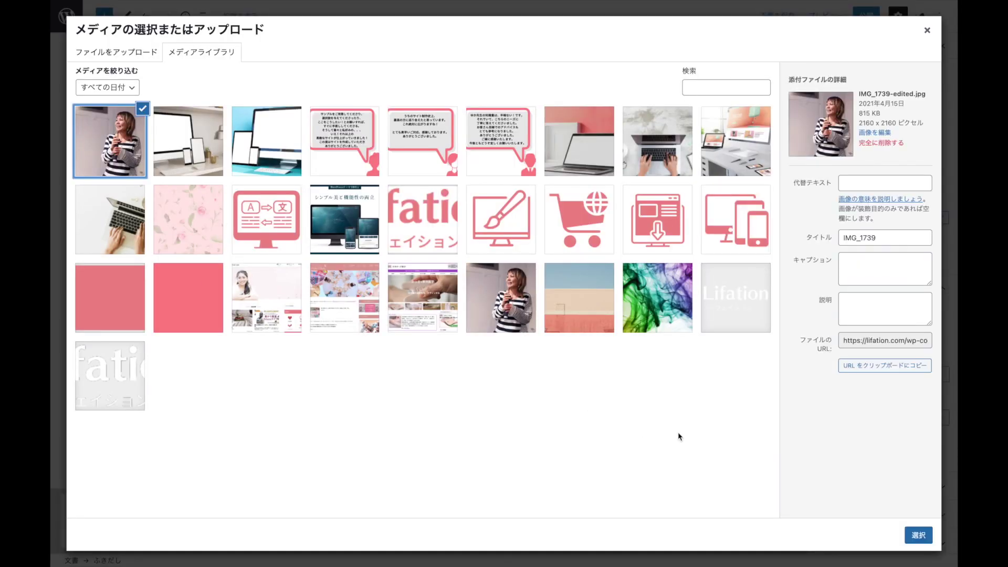
click(927, 538)
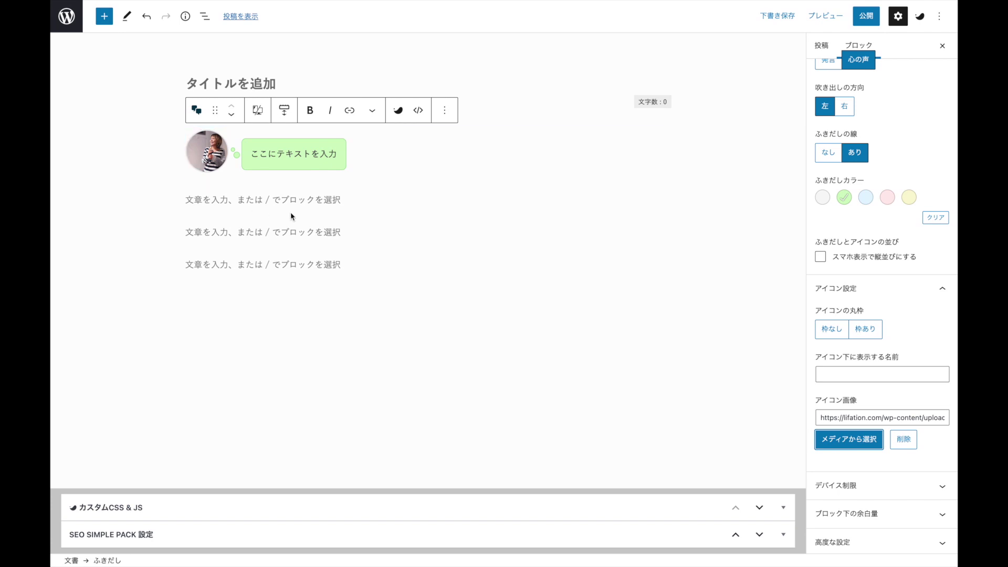
Step: Insert a SWELLボタン block below the speech balloon and give it the light-bulb icon
click(103, 16)
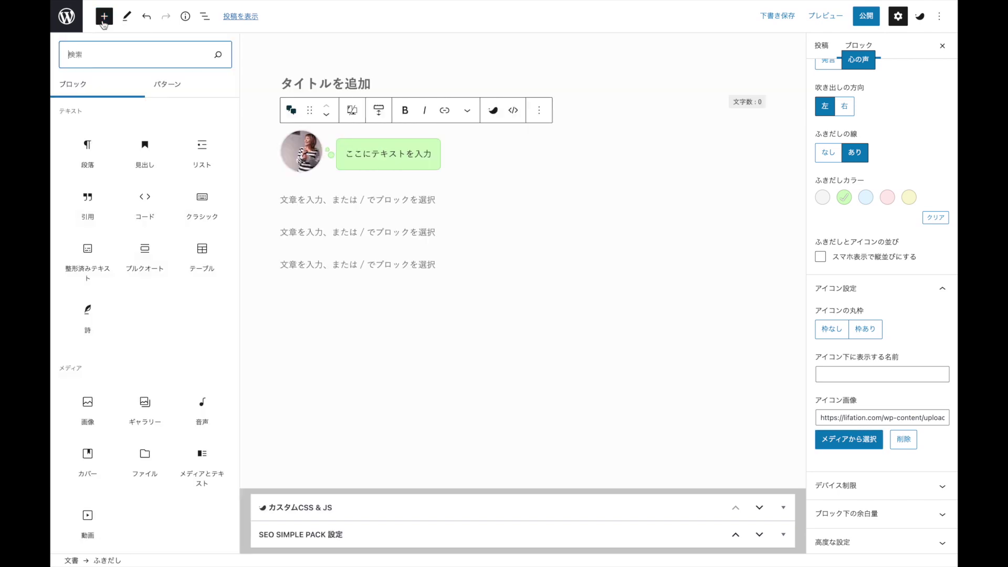
scroll(103, 245, down, 8)
scroll(128, 302, down, 5)
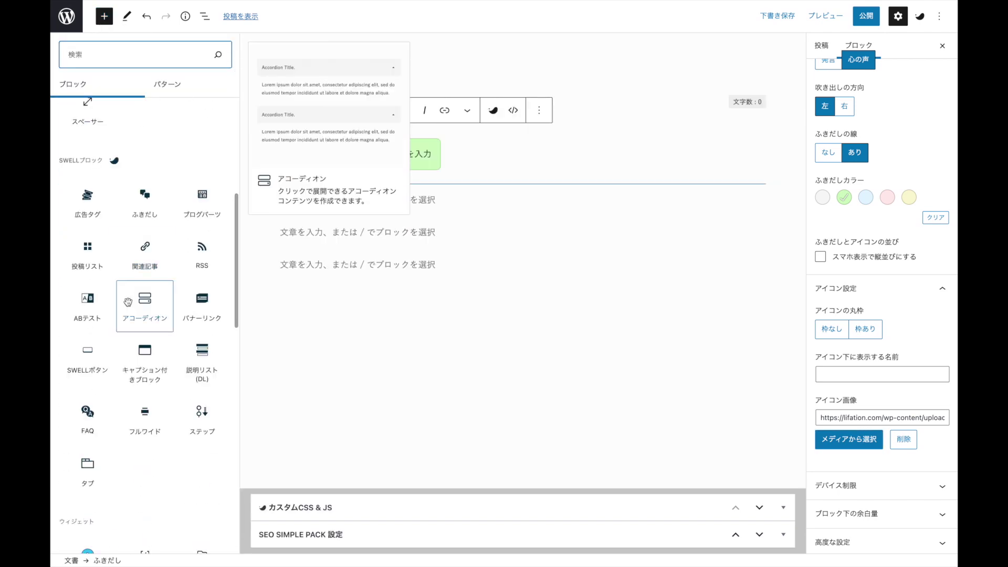
click(90, 368)
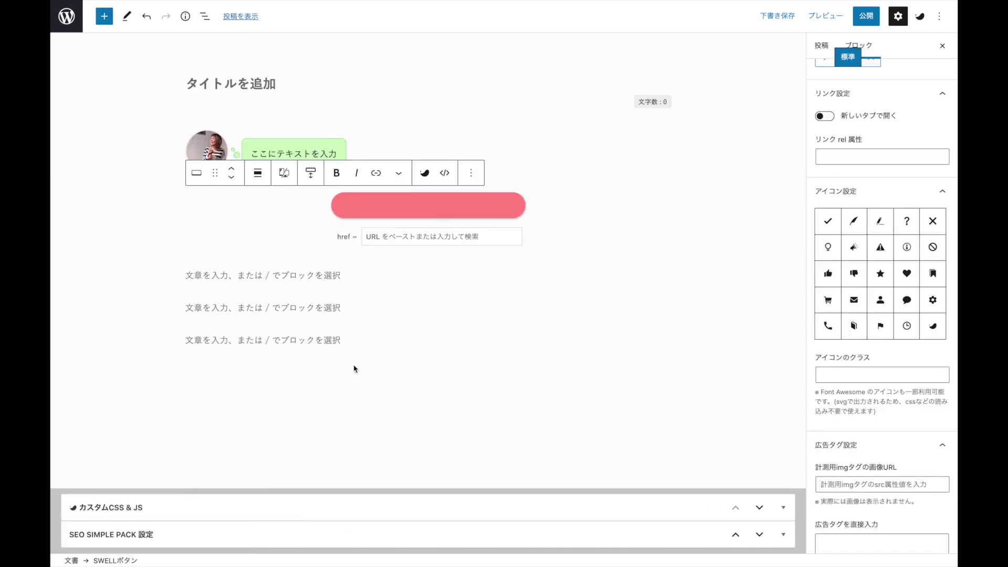
click(829, 253)
scroll(864, 315, down, 1)
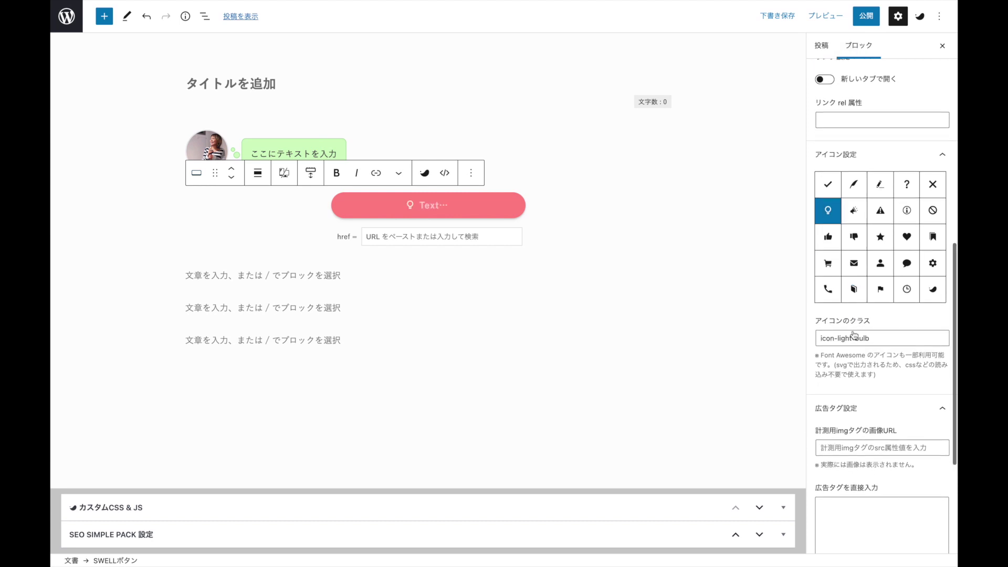
Step: Try the キラッと and 立体 styles on the SWELLボタン, then apply アウトライン
scroll(865, 388, up, 6)
scroll(865, 389, up, 3)
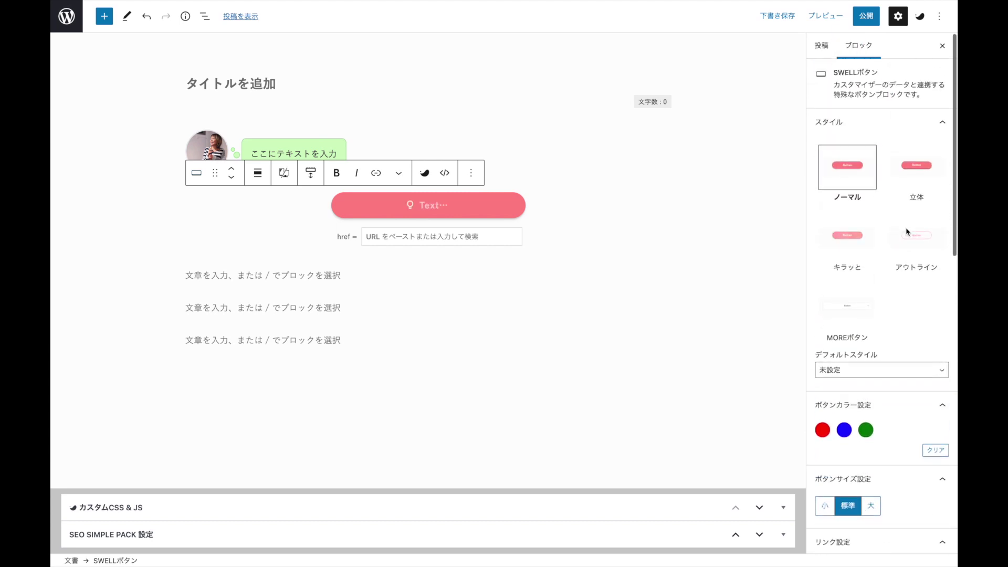
click(853, 231)
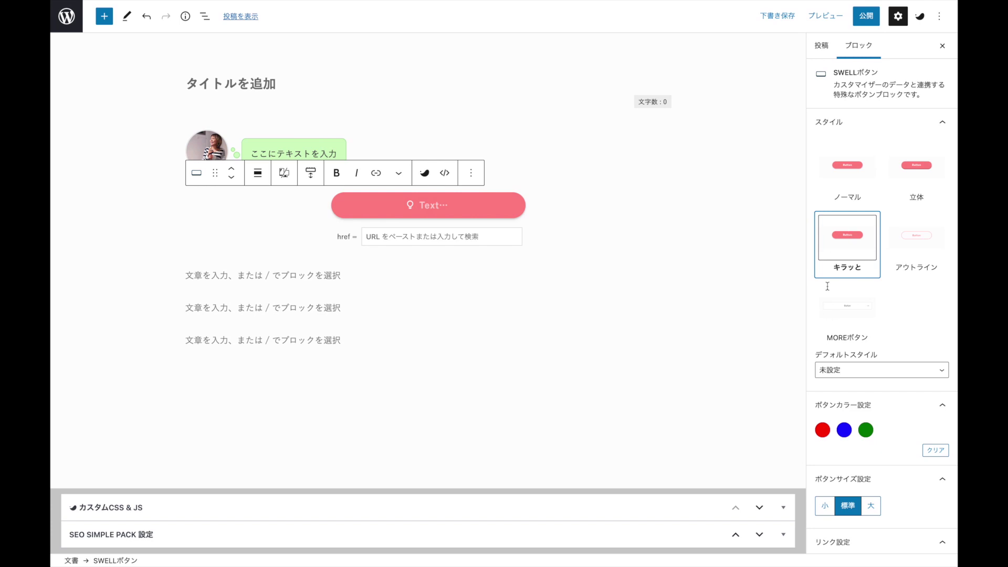
click(919, 166)
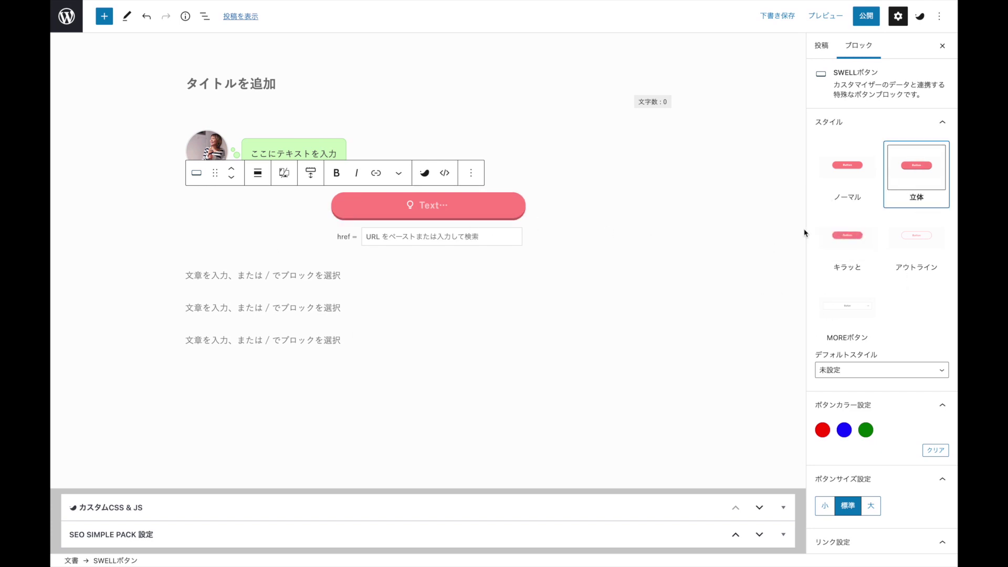
click(912, 244)
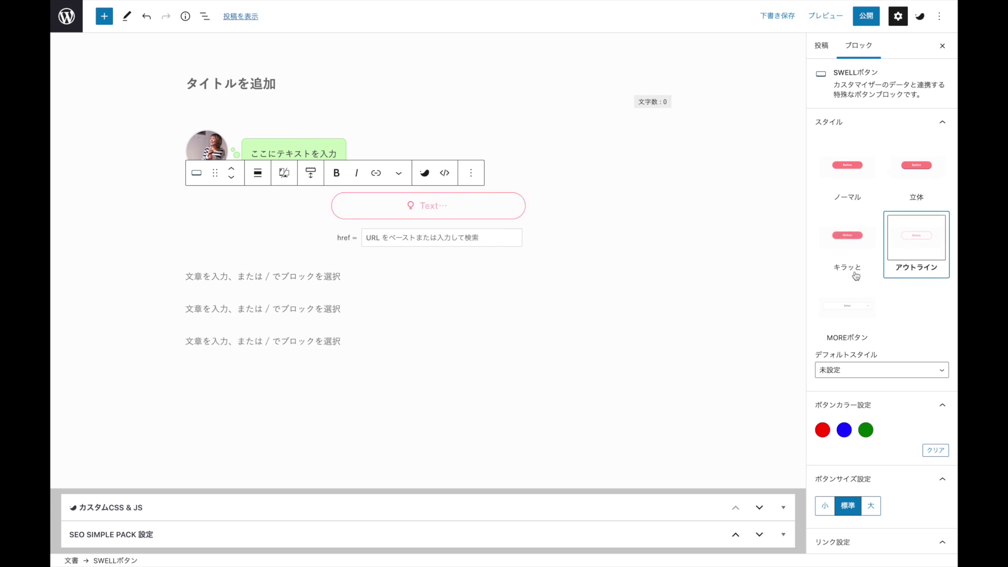
scroll(830, 334, down, 3)
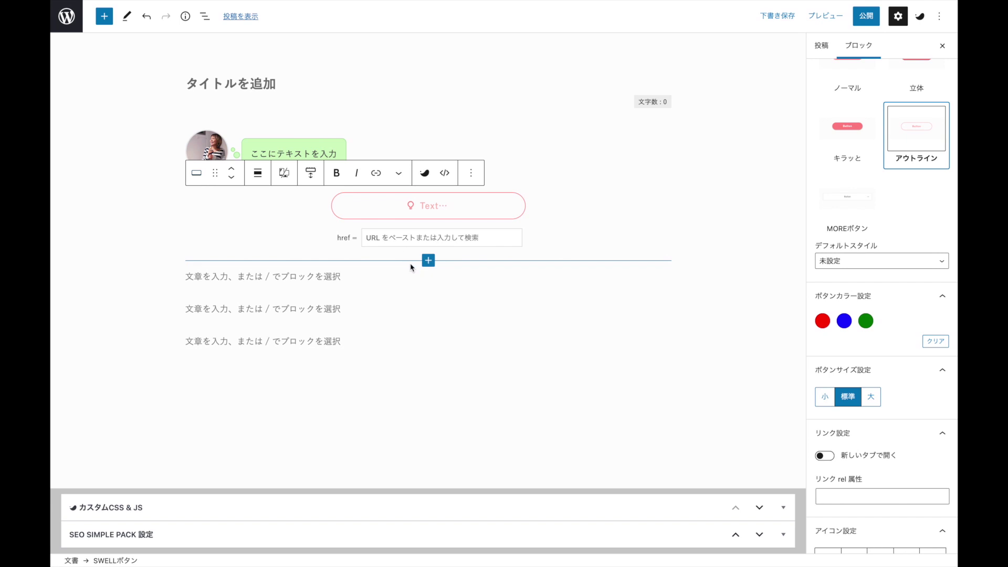
Step: Insert an アコーディオン block below the button and enter テスト as its item heading
click(105, 16)
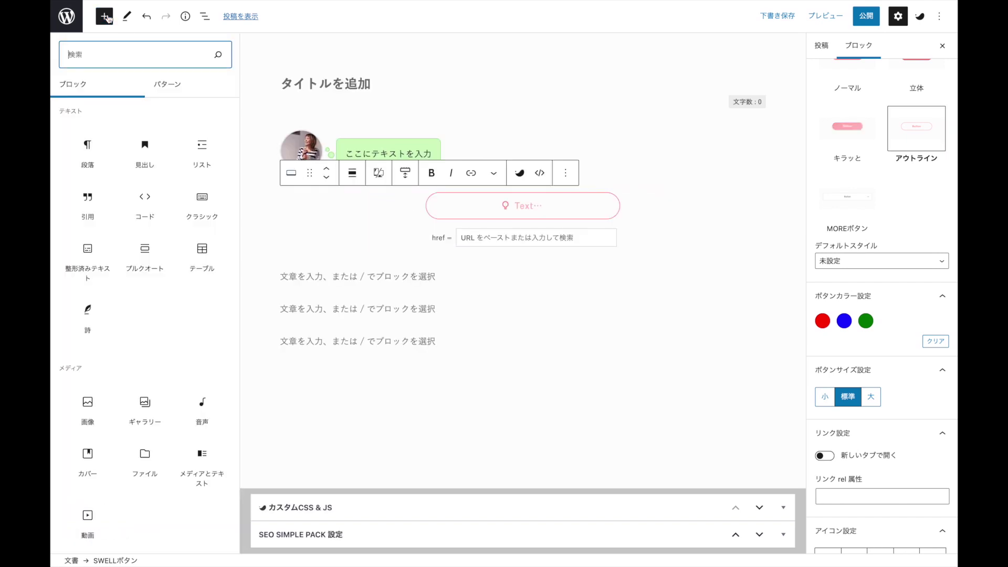
scroll(140, 220, down, 10)
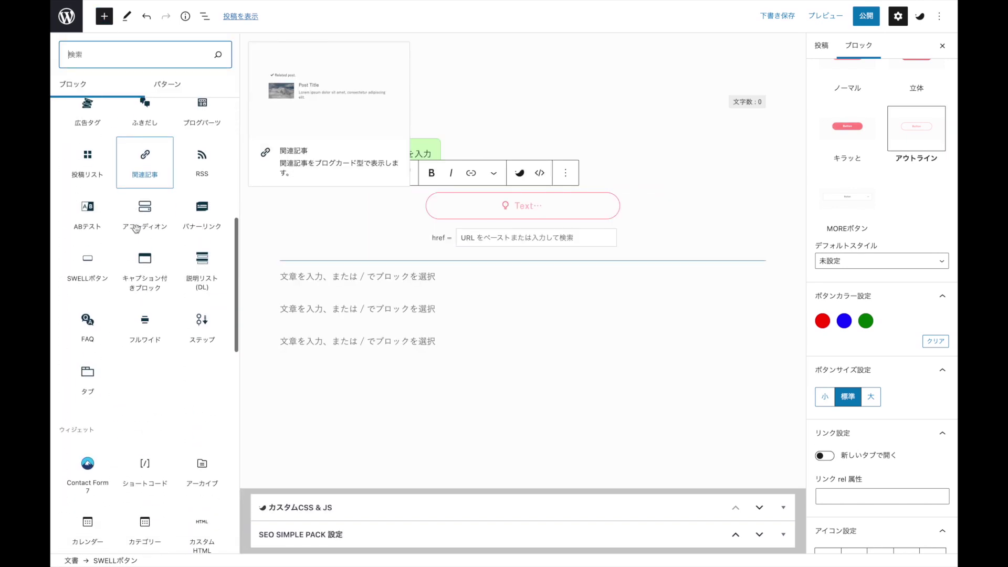
click(138, 232)
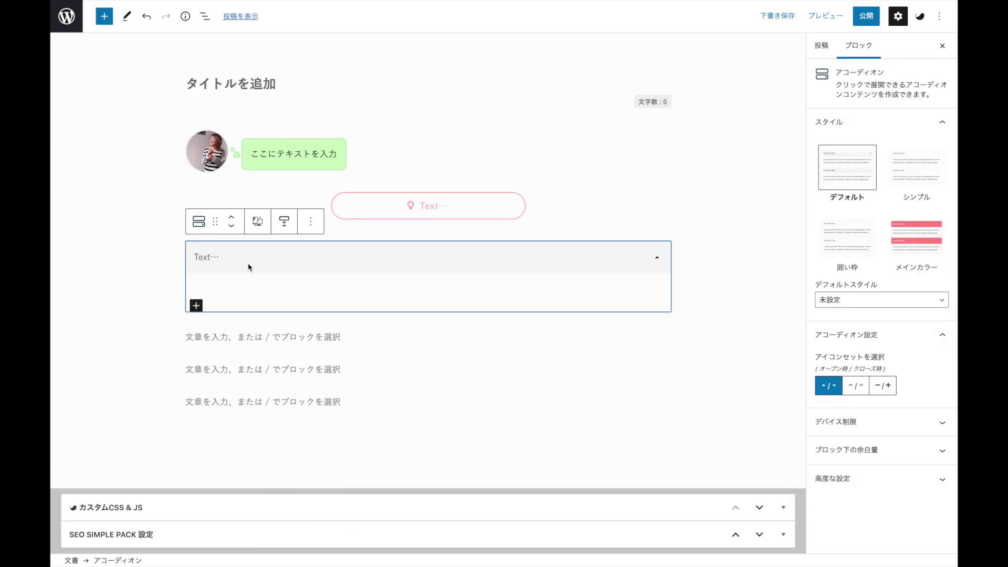
click(246, 259)
text(tesu)
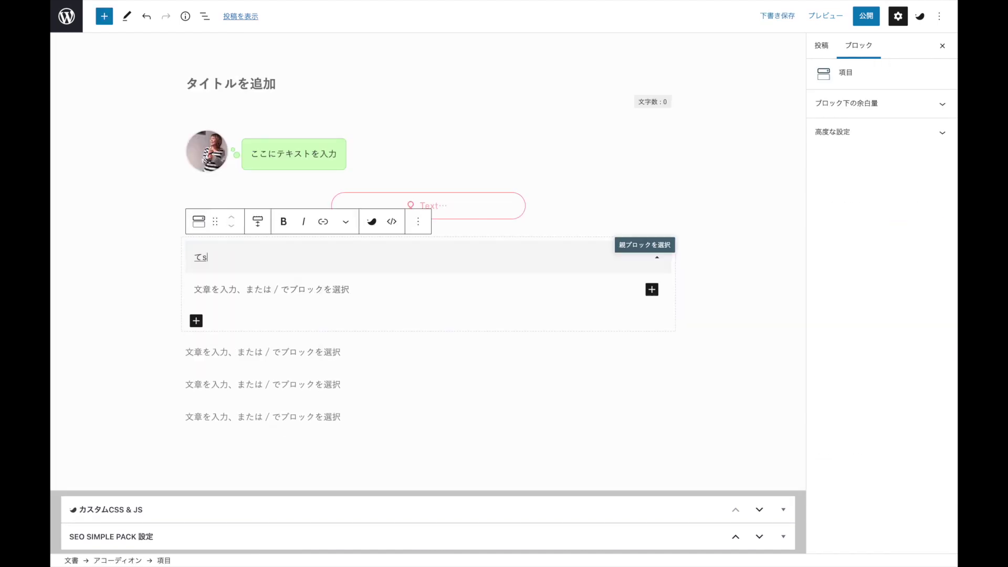
Step: Fill the accordion item's body with two paragraphs, each reading テスト
click(259, 294)
text(te)
key(Return)
text(teshitsu)
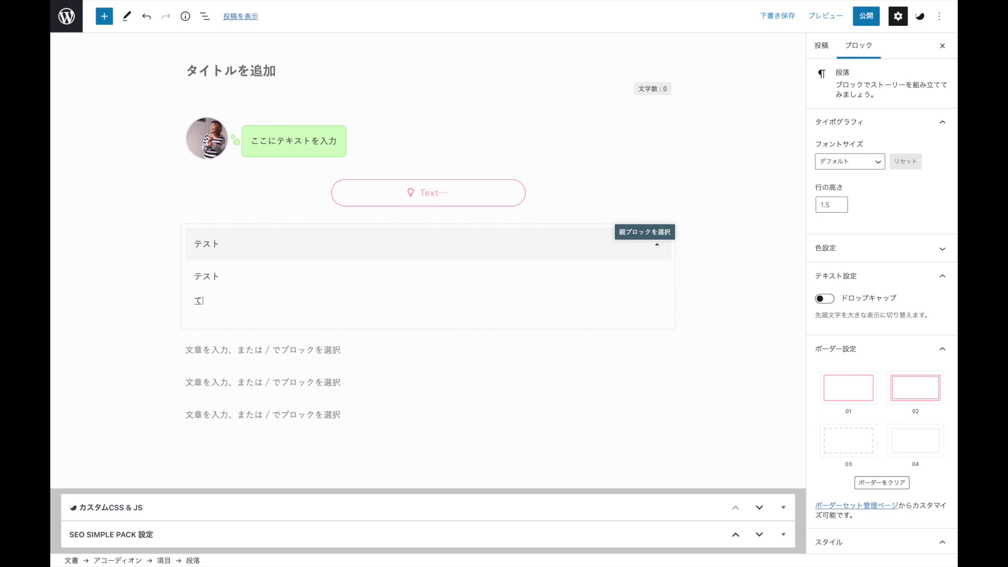
Step: Preview the post in a new browser tab, test expanding and collapsing the accordion, and return to the editor
click(826, 15)
click(759, 122)
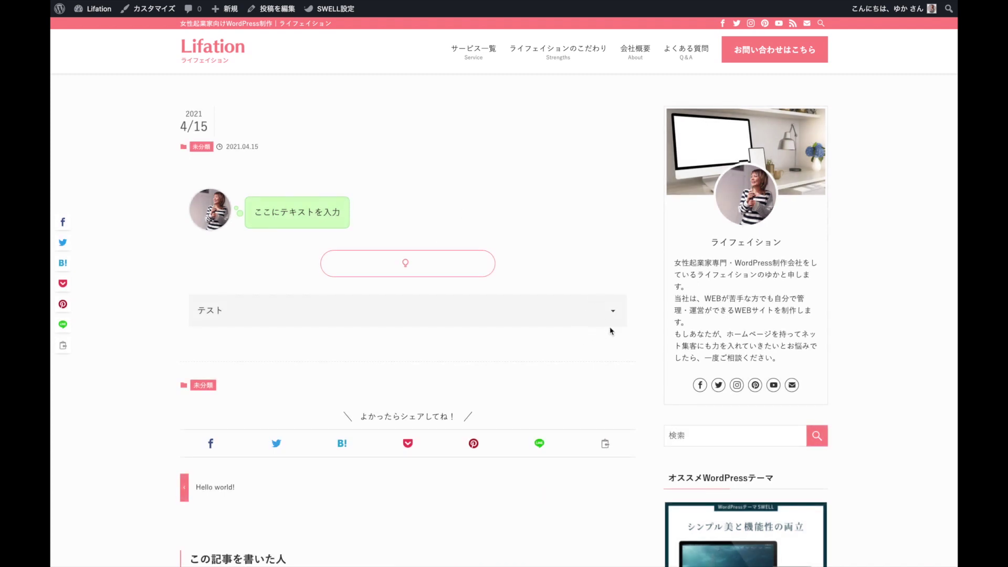
click(613, 312)
click(613, 312)
click(613, 312)
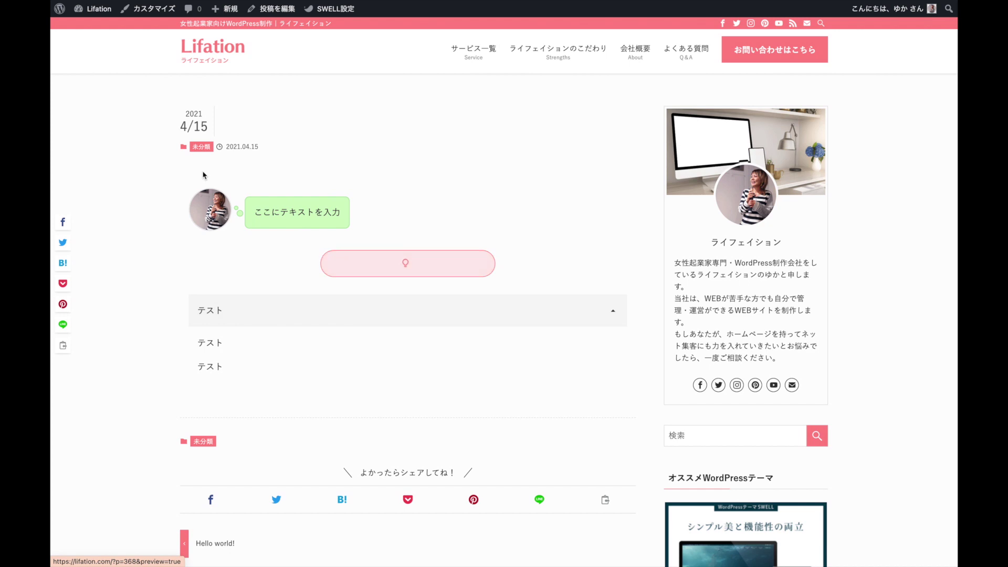
key(ctrl+w)
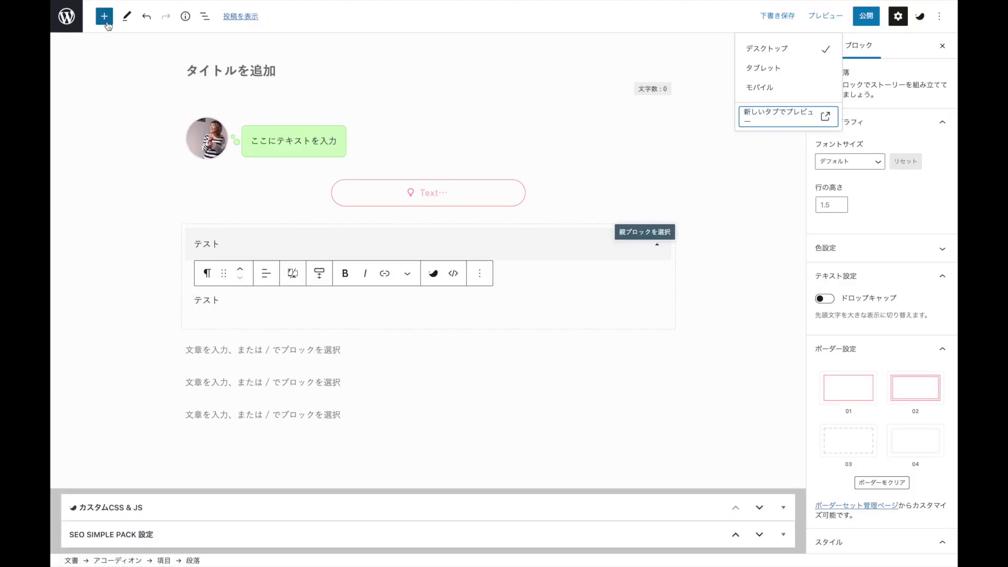
Step: Insert a キャプション付きブロック after the last paragraph inside the accordion item
click(104, 17)
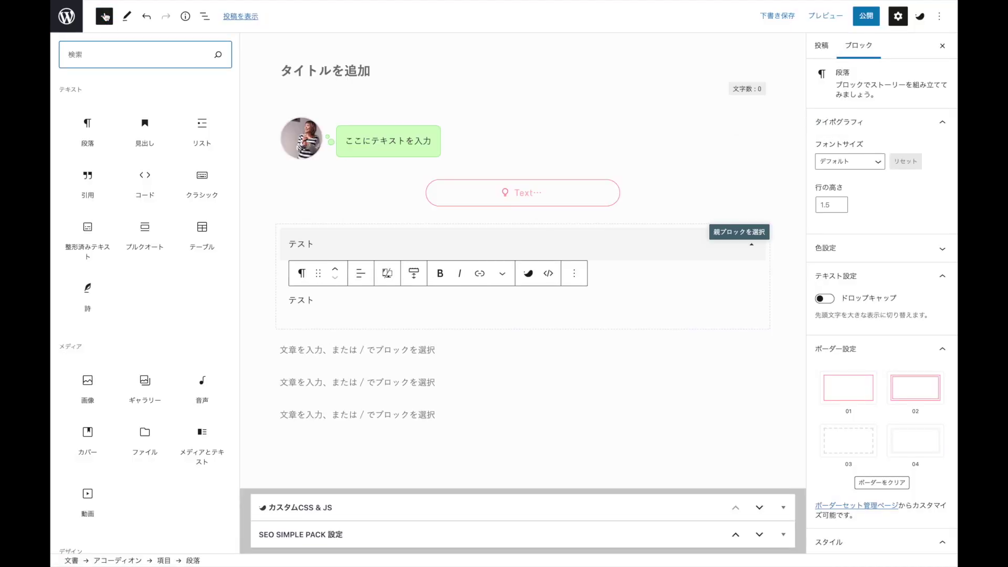
scroll(149, 315, down, 5)
scroll(154, 425, down, 5)
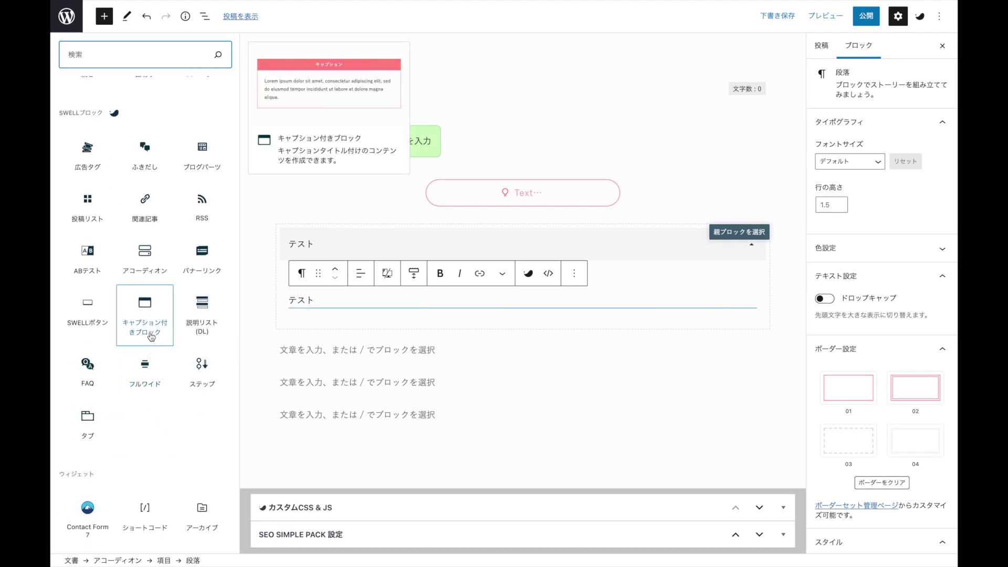
click(152, 336)
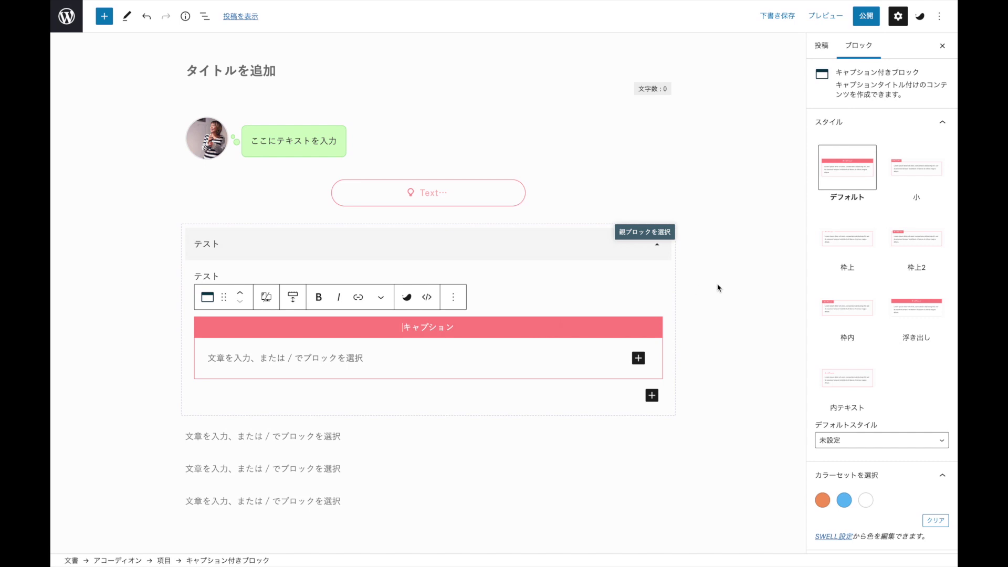
Step: Try the 小, 枠上, 枠上2, 枠内 and 浮き出し styles on the caption block, then apply 内テキスト
click(899, 188)
click(864, 239)
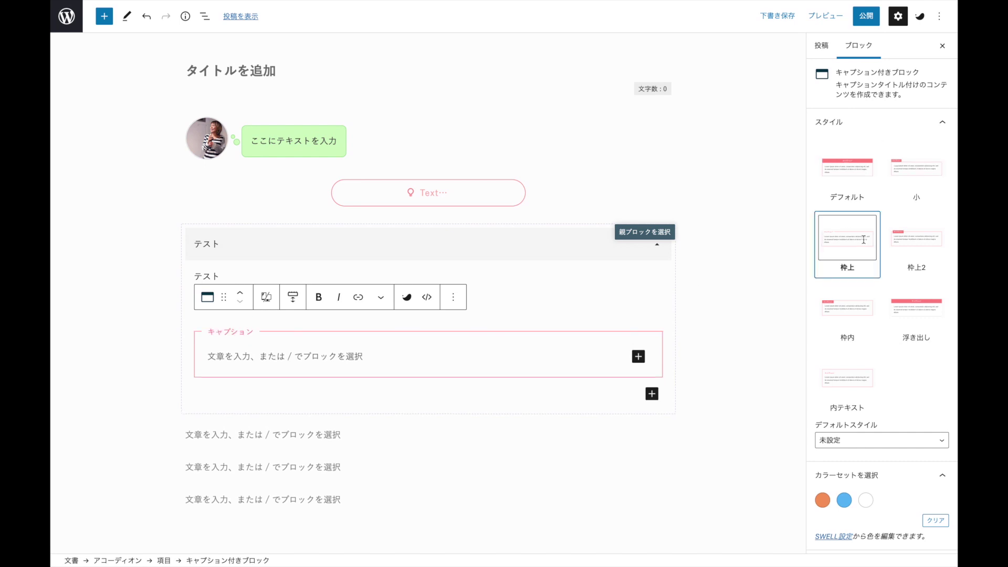
click(920, 240)
click(848, 309)
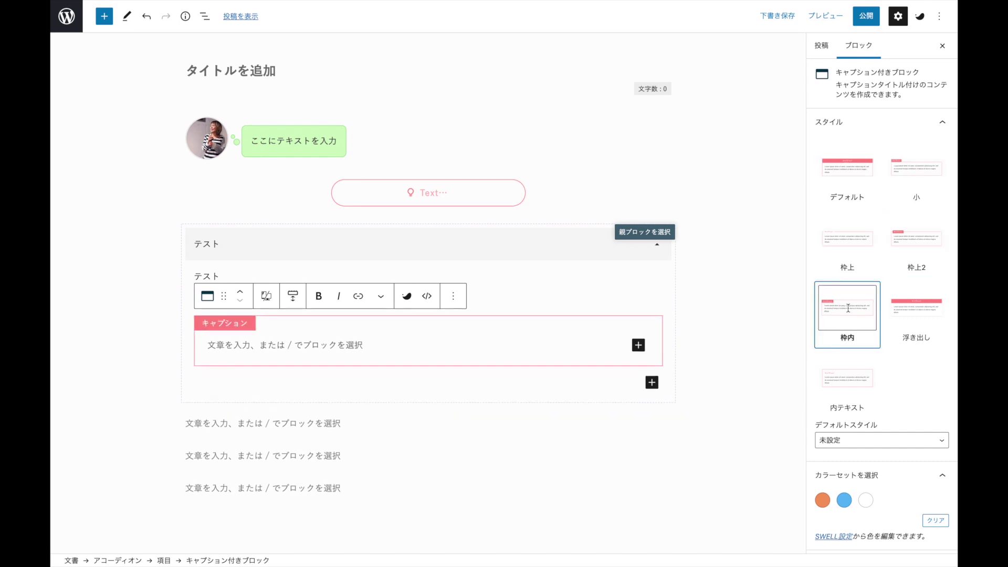
click(901, 308)
click(843, 392)
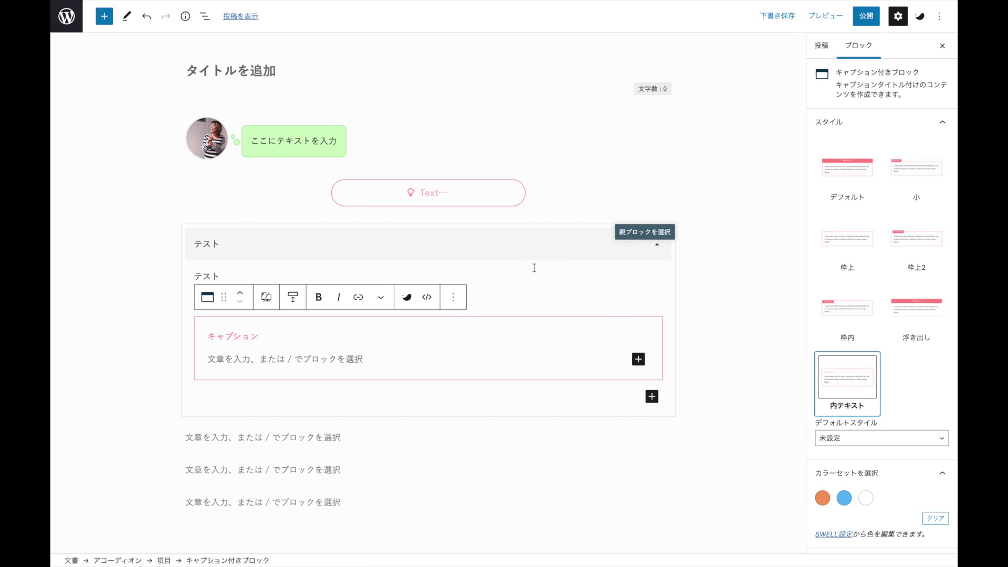
Step: Cycle the SWELLボタン through the ノーマル, 立体, キラッと and アウトライン styles, then apply MOREボタン
click(540, 191)
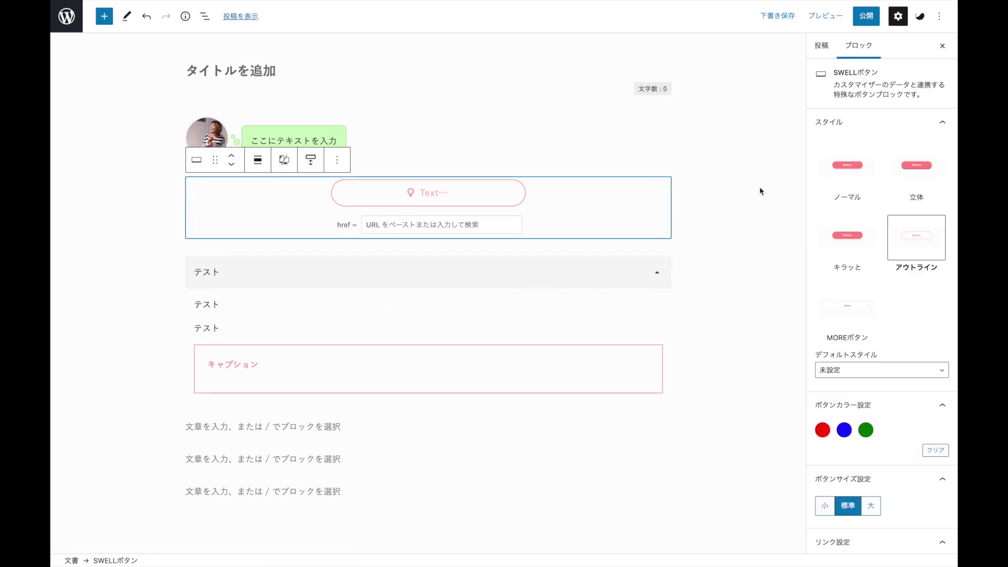
click(839, 161)
click(899, 173)
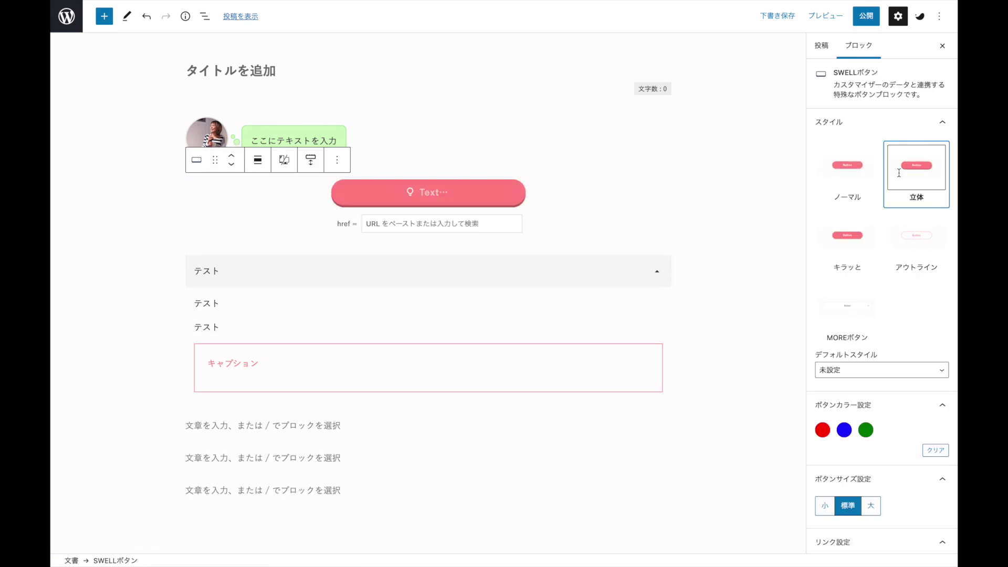
click(851, 235)
click(914, 235)
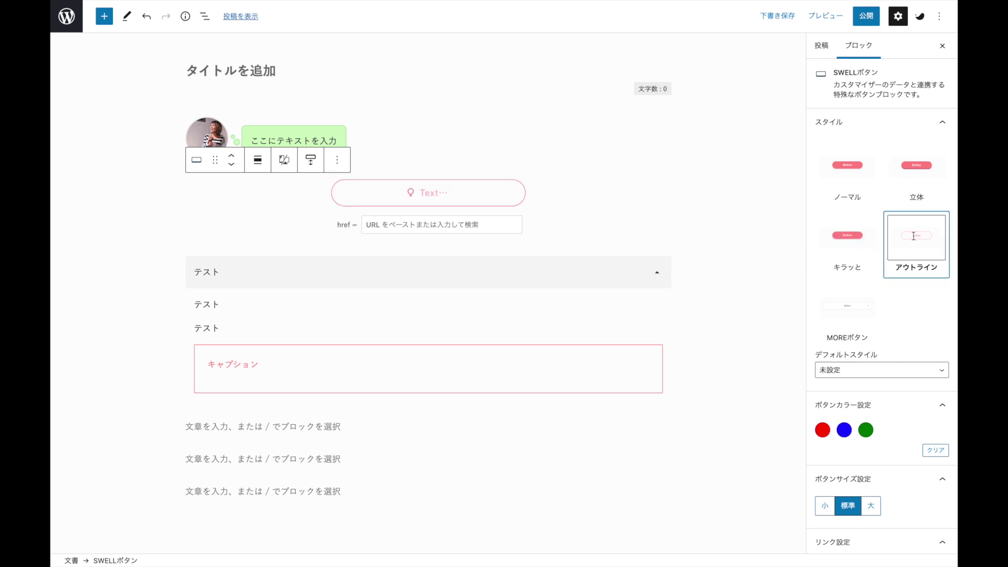
click(854, 307)
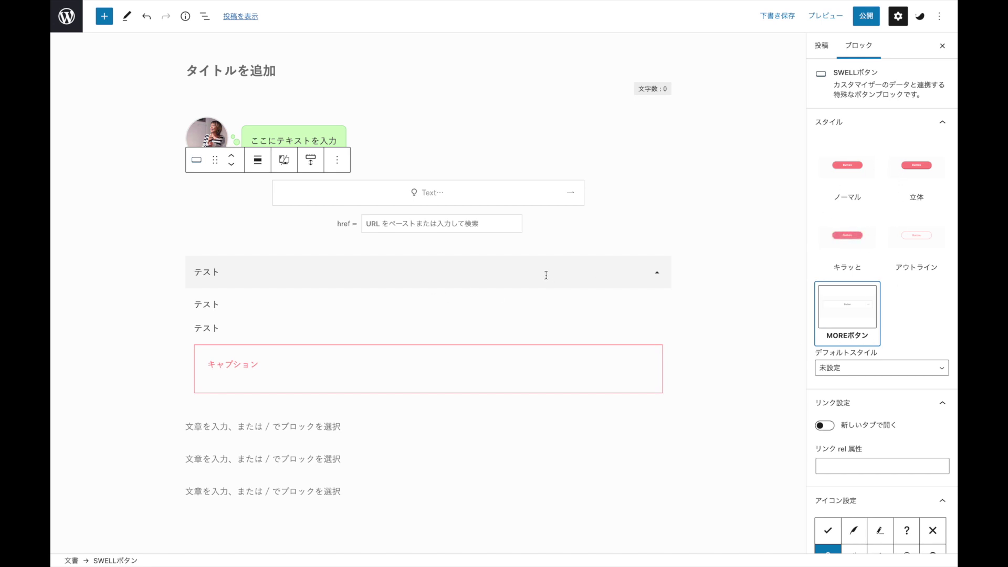
Step: Look through the SWELLブロック category in the block library
scroll(468, 284, down, 3)
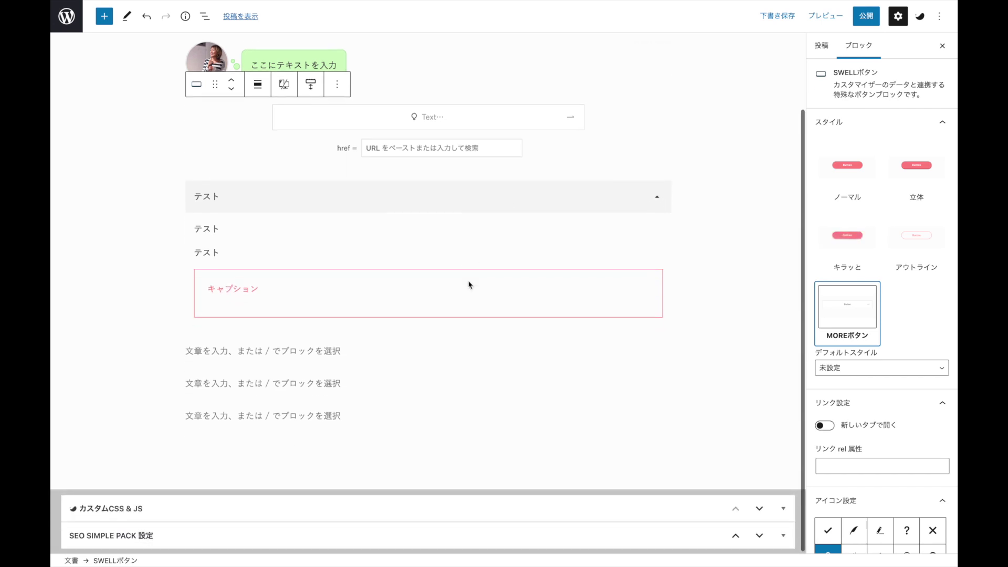
scroll(318, 296, up, 2)
scroll(313, 294, down, 1)
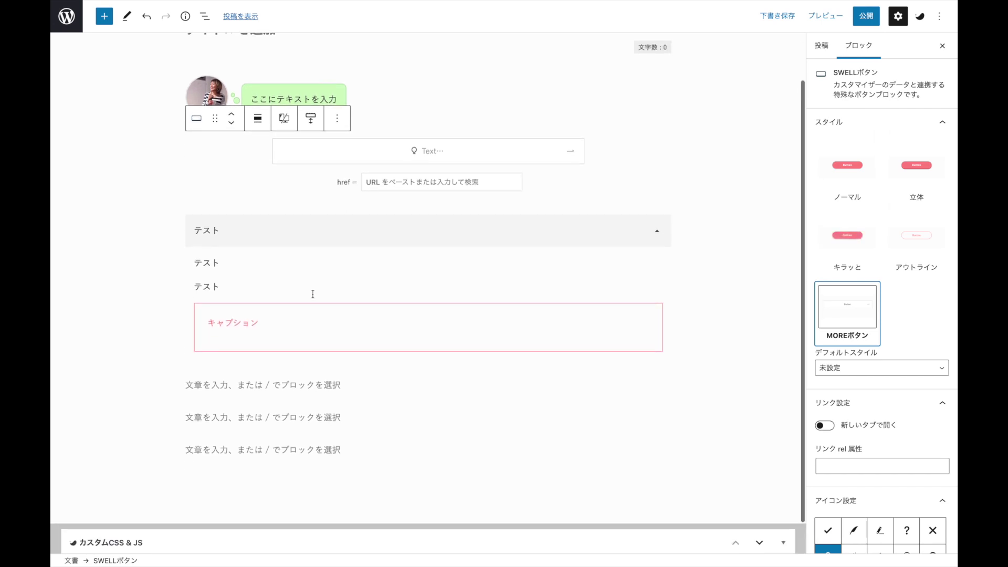
click(428, 369)
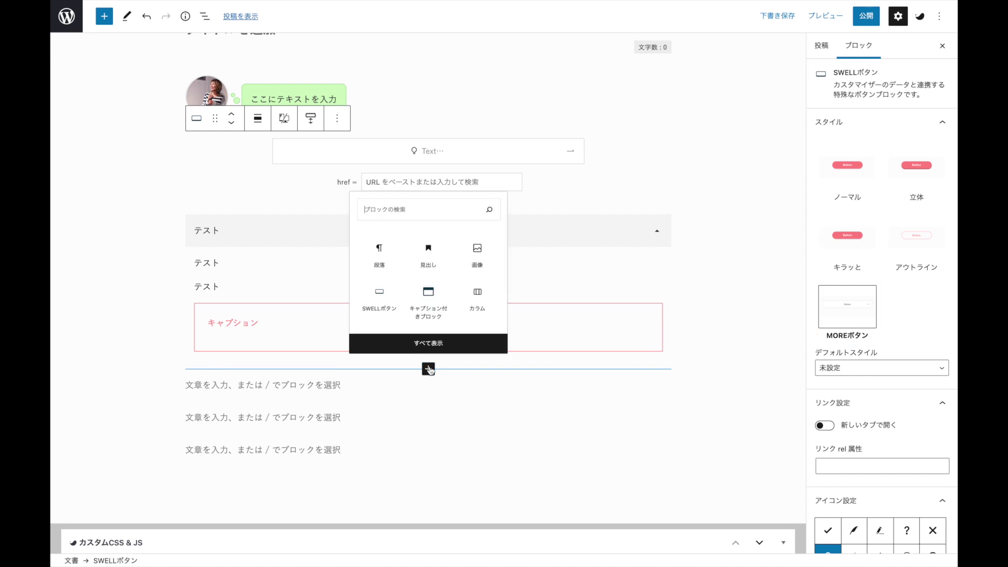
click(104, 16)
scroll(100, 312, down, 4)
scroll(100, 312, down, 8)
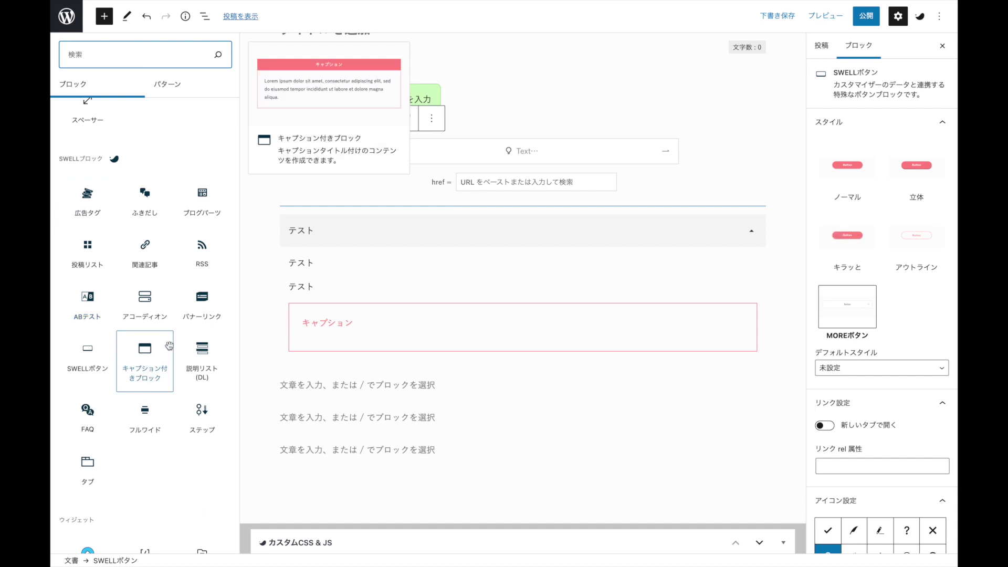
Step: Enter "テキストテキスト" in the first empty paragraph below the accordion
click(328, 387)
text(てキスtトてsキスト)
key(Return)
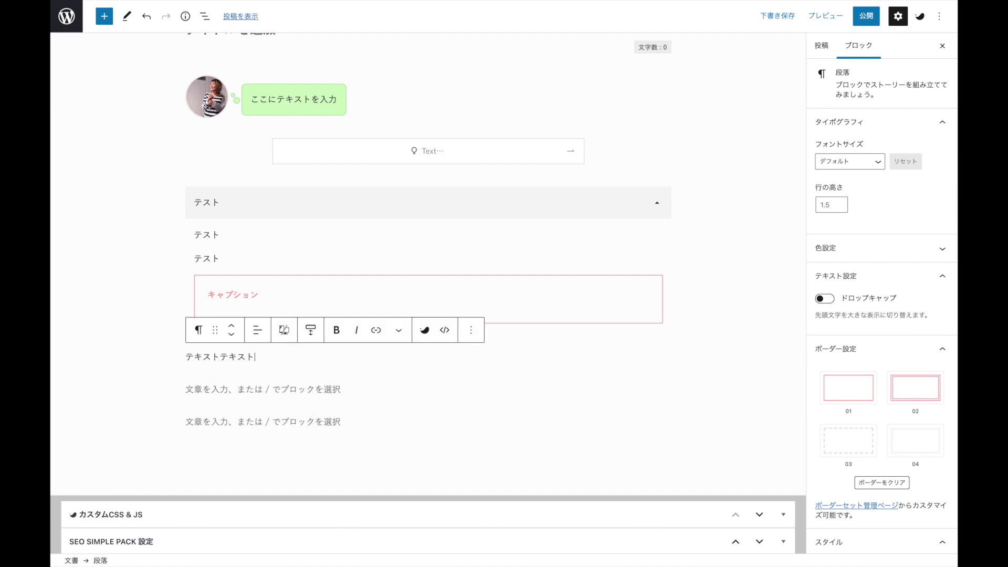
Step: Try the 01, 02 and 03 borders on the テキストテキスト paragraph, then apply border 04
scroll(866, 231, down, 3)
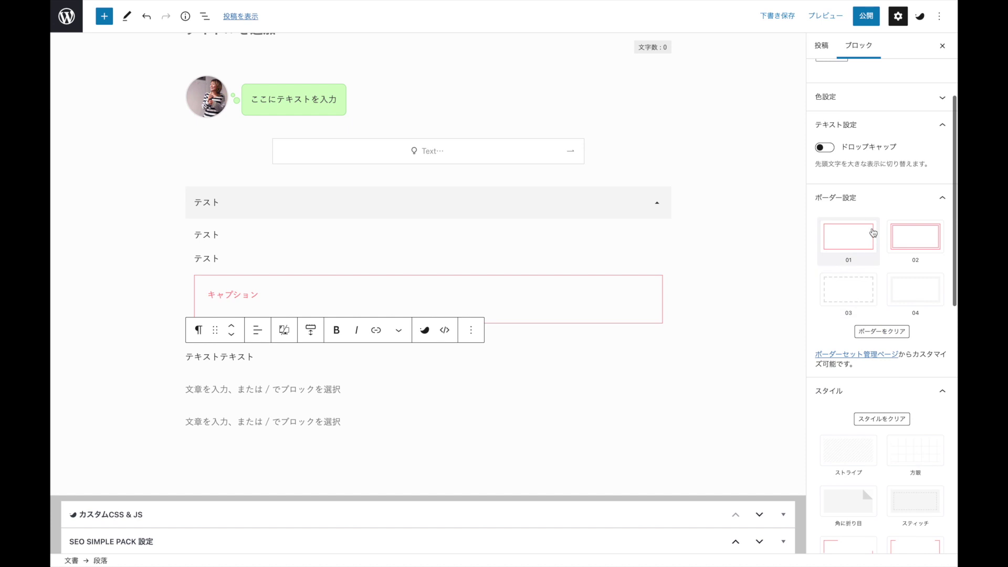
click(847, 242)
click(926, 244)
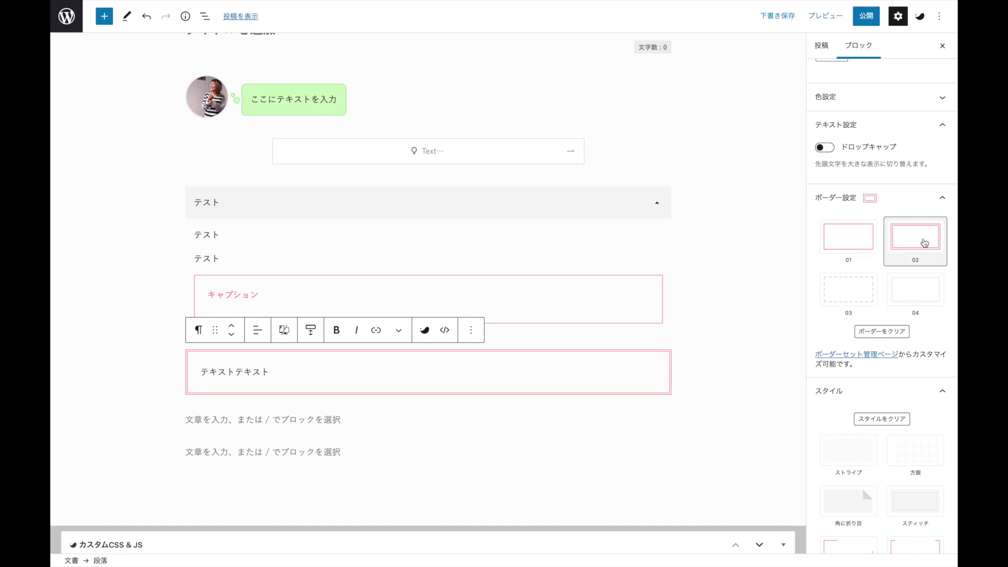
click(854, 298)
click(904, 294)
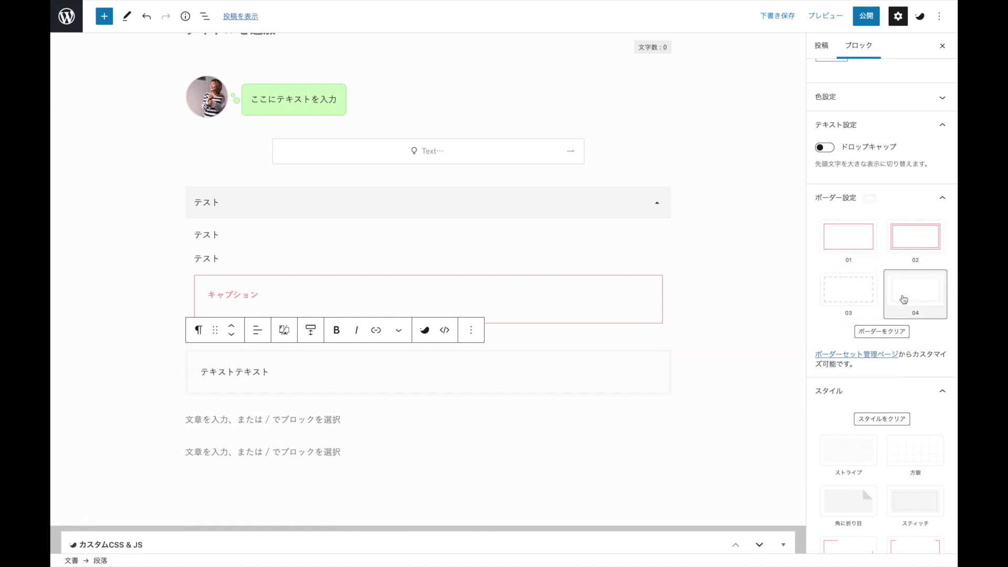
Step: Try the 吹き出し, 吹き出し2, グッド, アナウンス, バツ印 and メモ styles on the テキストテキスト paragraph
scroll(898, 294, down, 2)
scroll(904, 300, up, 2)
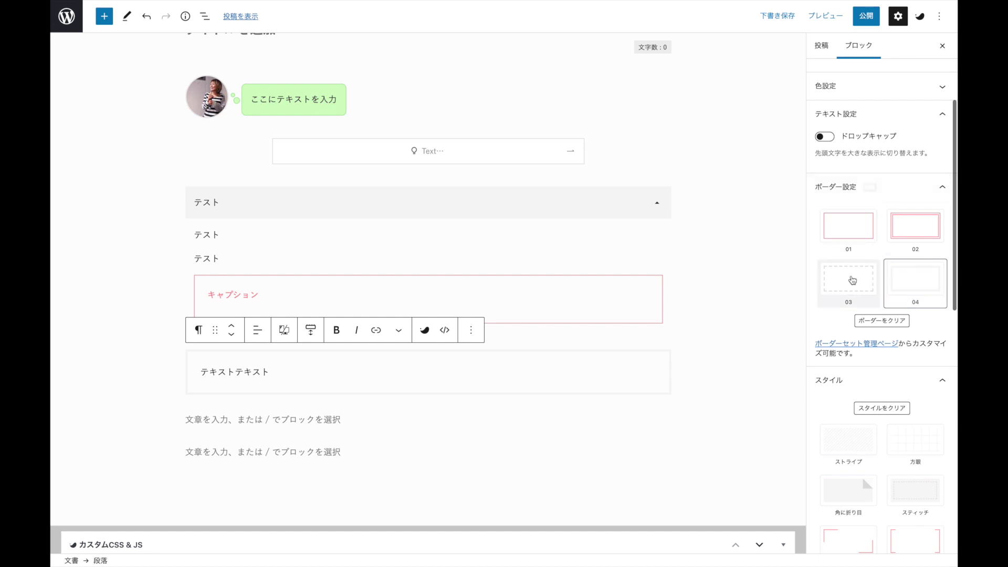
scroll(851, 281, down, 5)
scroll(854, 278, down, 4)
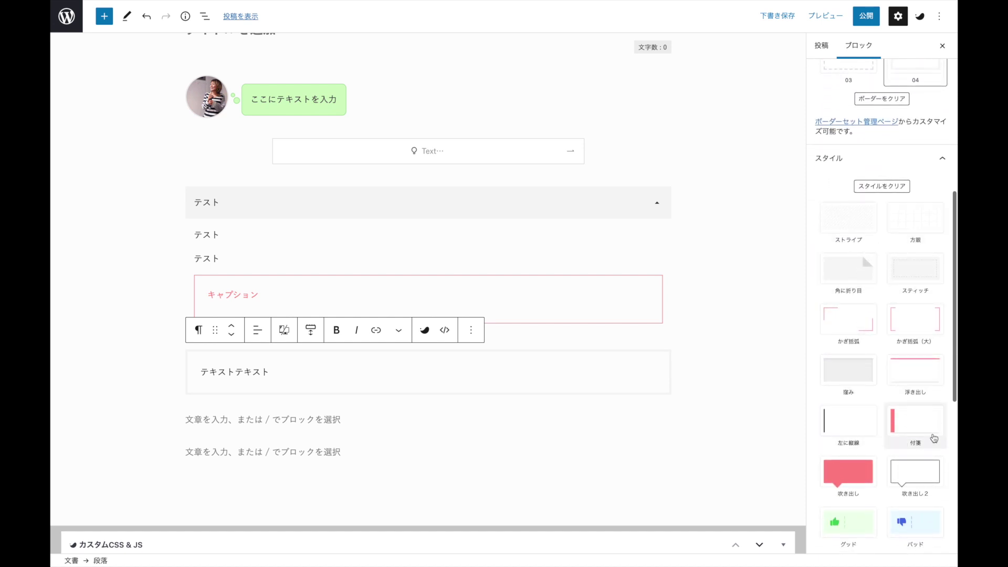
click(851, 476)
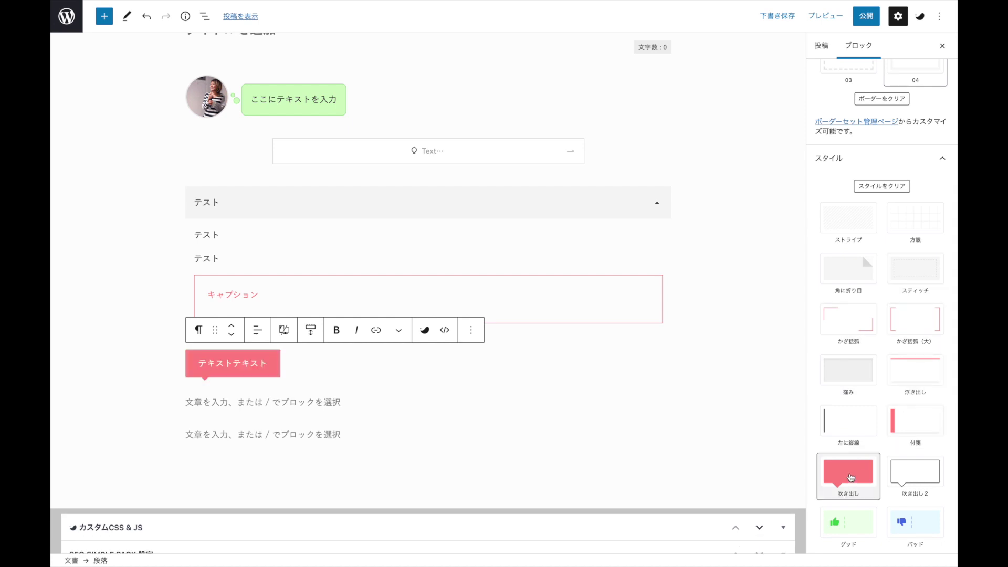
click(900, 476)
scroll(886, 471, down, 4)
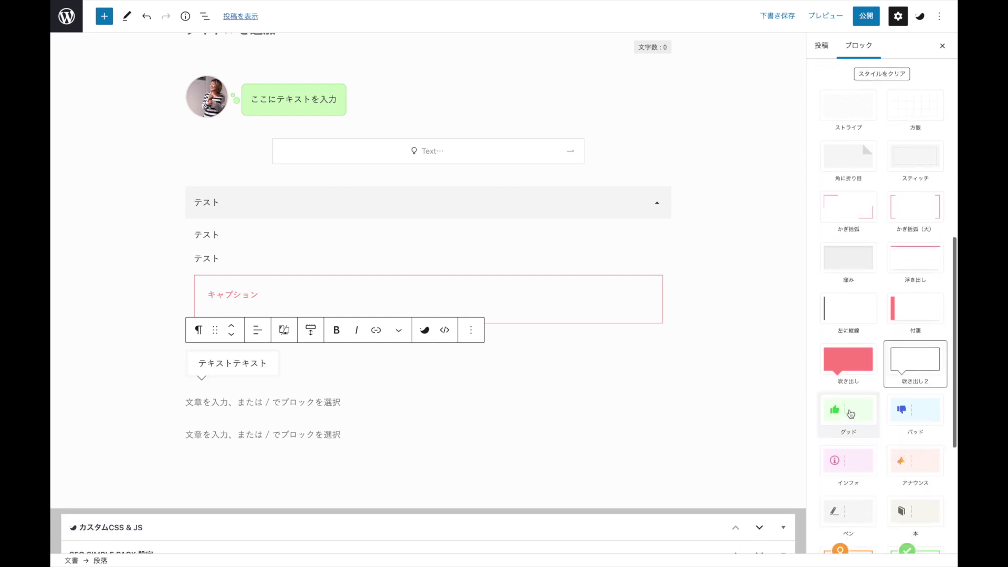
click(848, 416)
click(903, 463)
scroll(903, 462, down, 3)
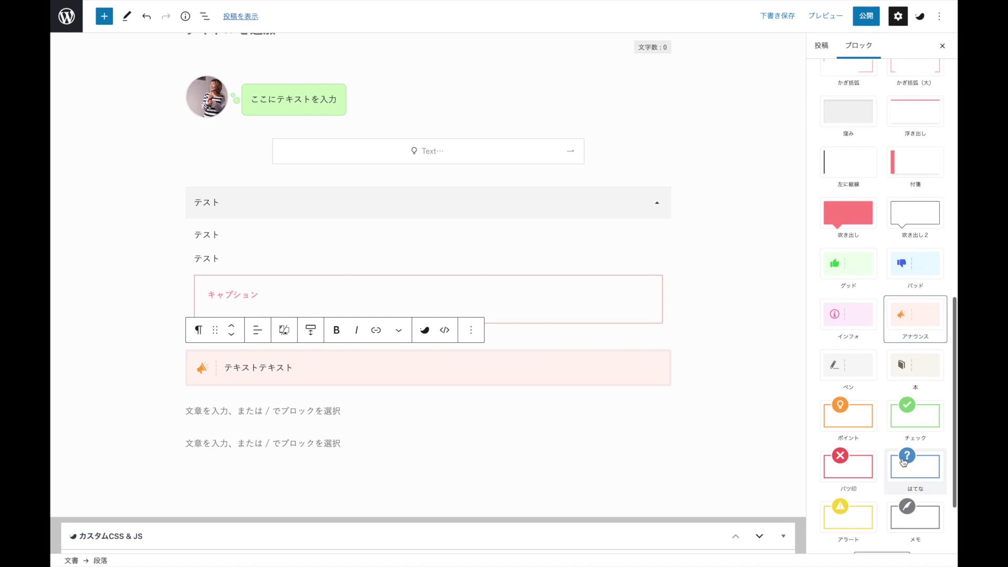
click(844, 462)
click(906, 404)
Step: Try the 左に縦線 style on the テキストテキスト paragraph, then apply 窪み
scroll(904, 402, up, 10)
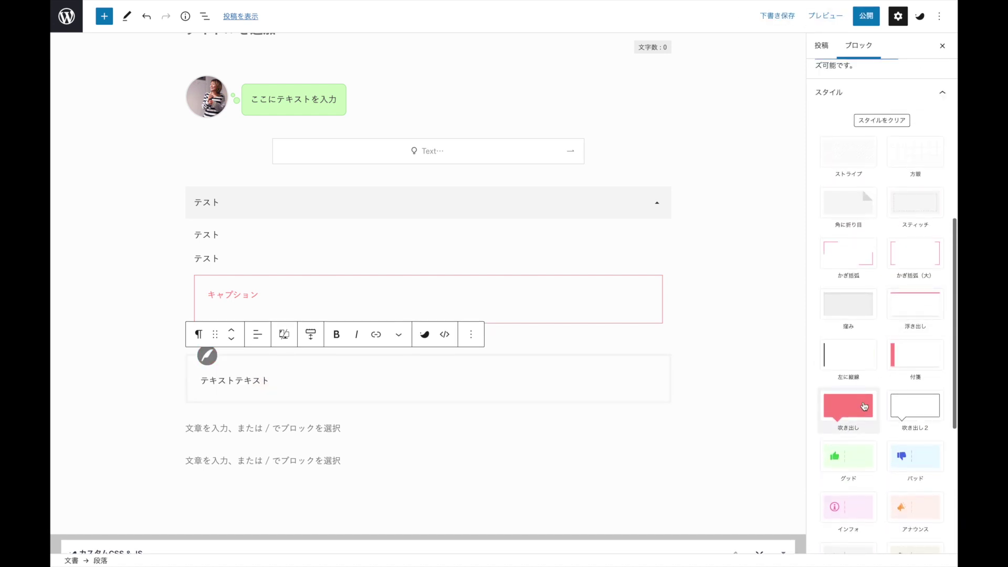
click(861, 360)
click(848, 294)
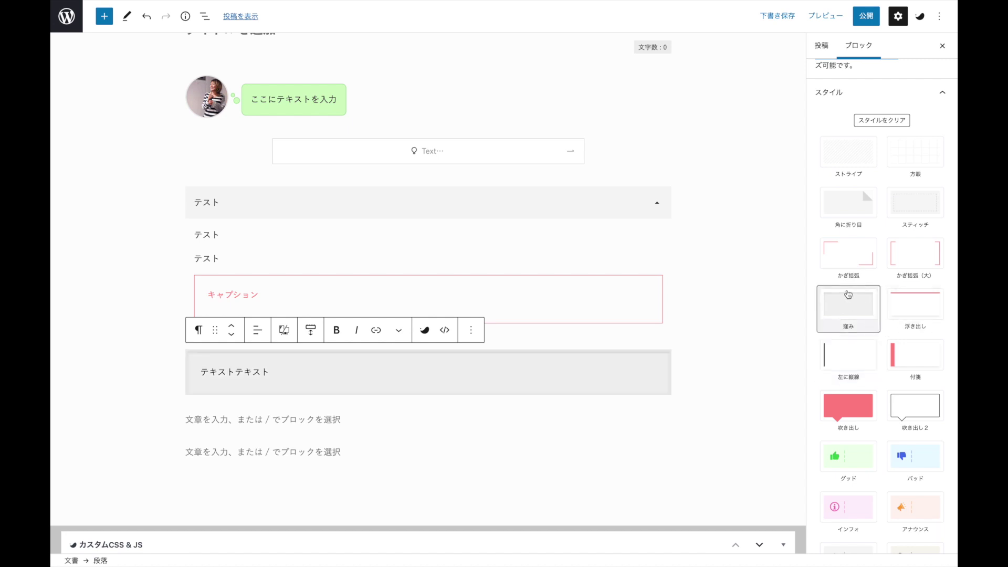
scroll(876, 287, up, 2)
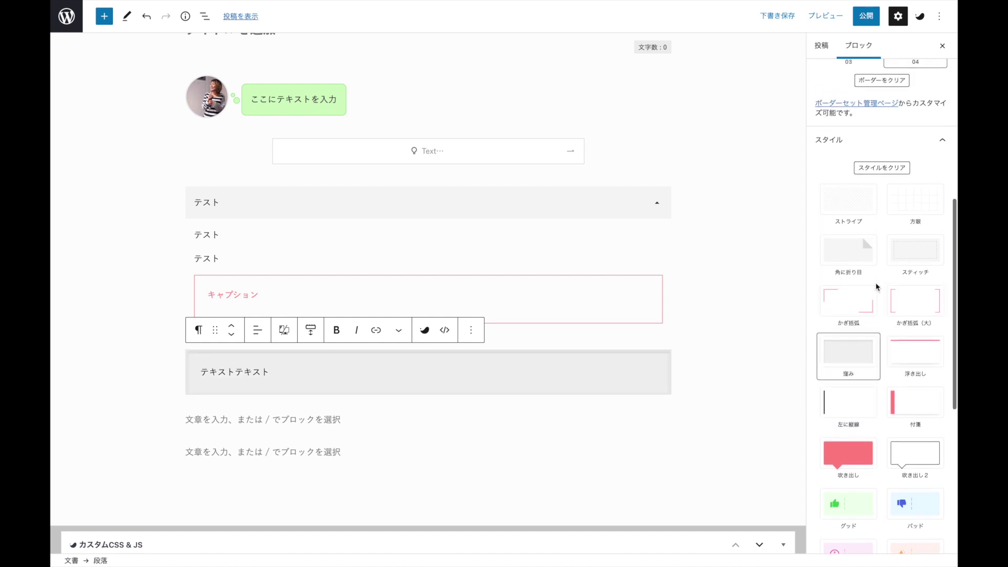
scroll(869, 294, down, 3)
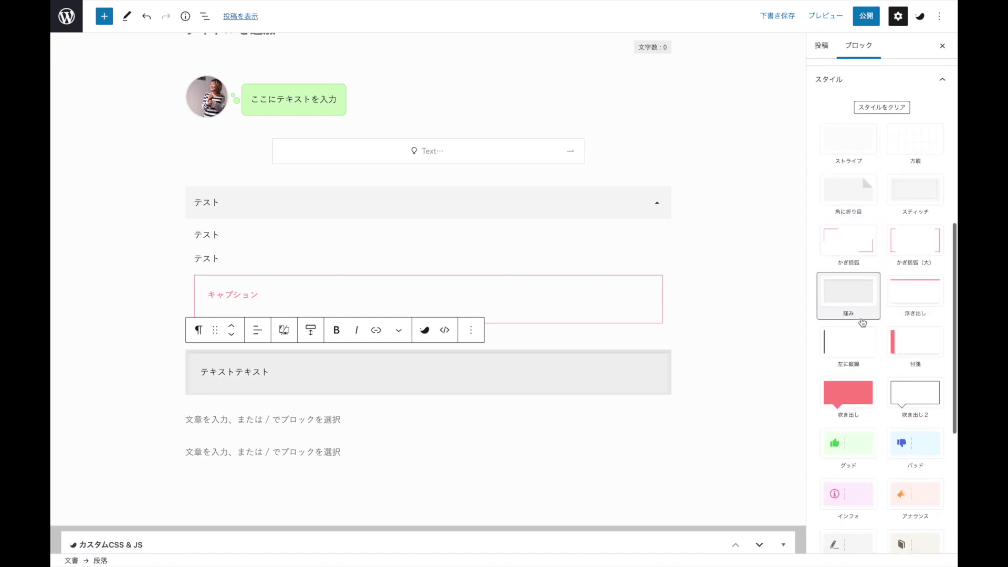
scroll(862, 216, up, 5)
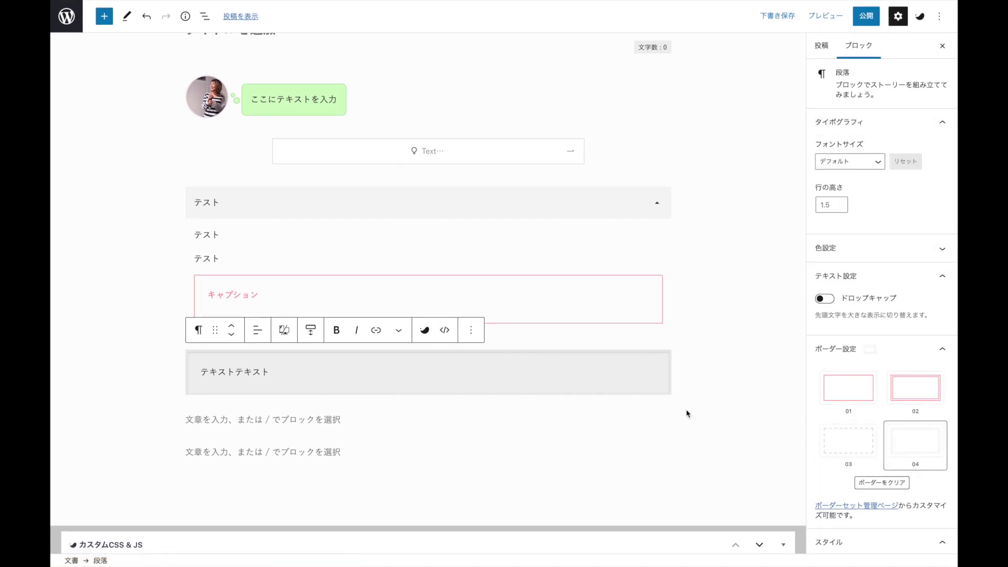
scroll(893, 415, down, 7)
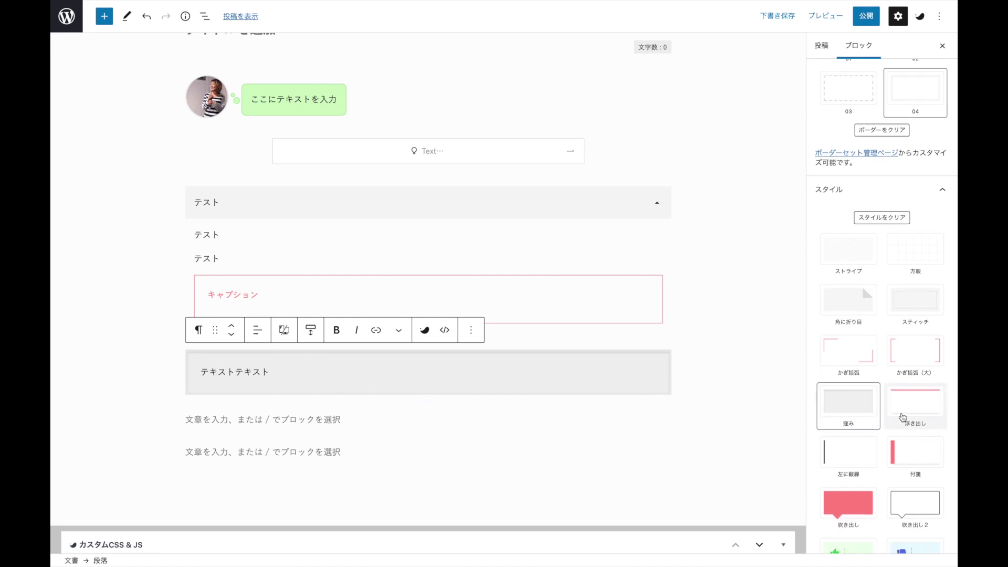
scroll(848, 410, down, 3)
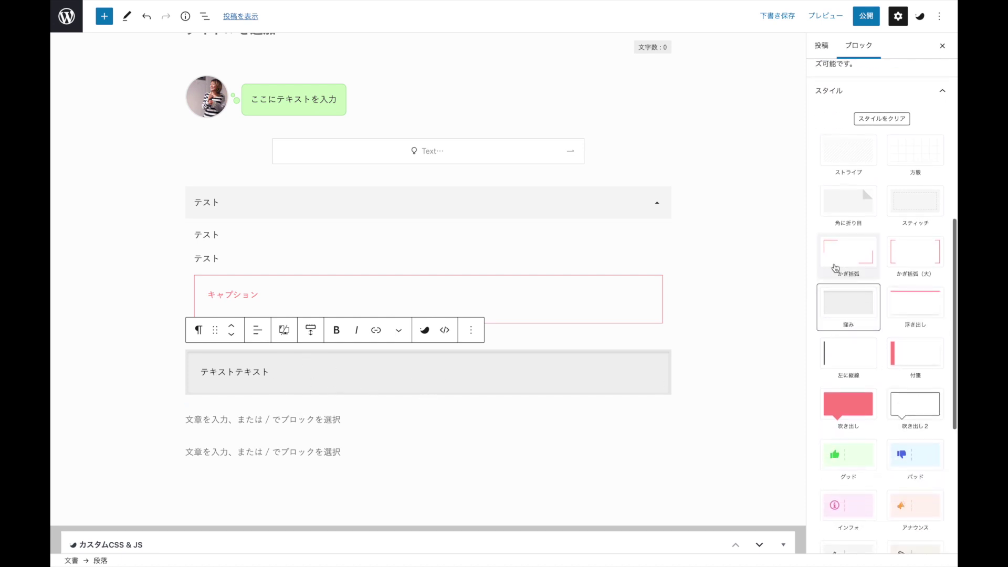
Step: Enter "見出し" in the empty paragraph below the テキストテキスト block and convert it to a heading block
click(376, 421)
text(みえあ)
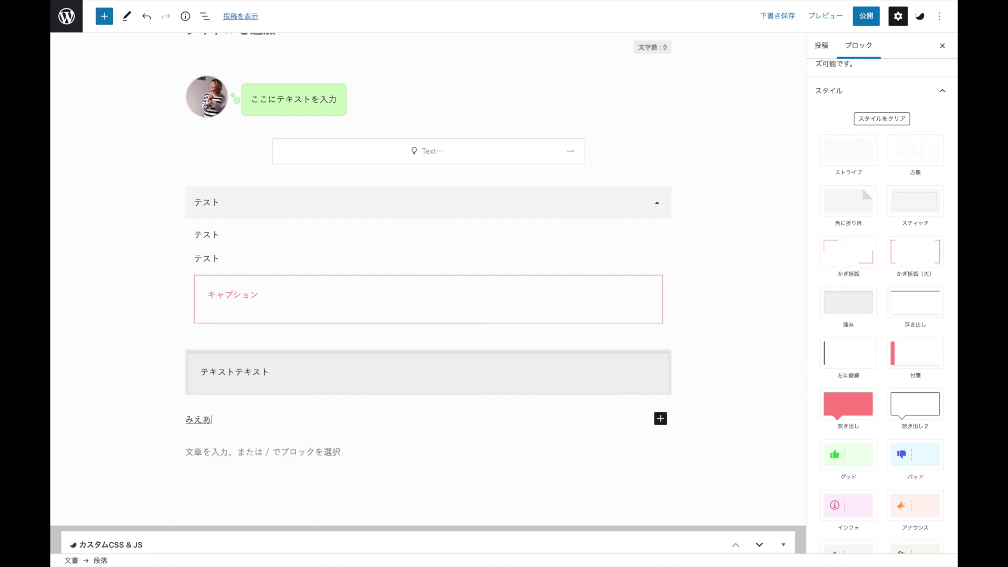
text(し)
key(Return)
key(Return)
click(268, 386)
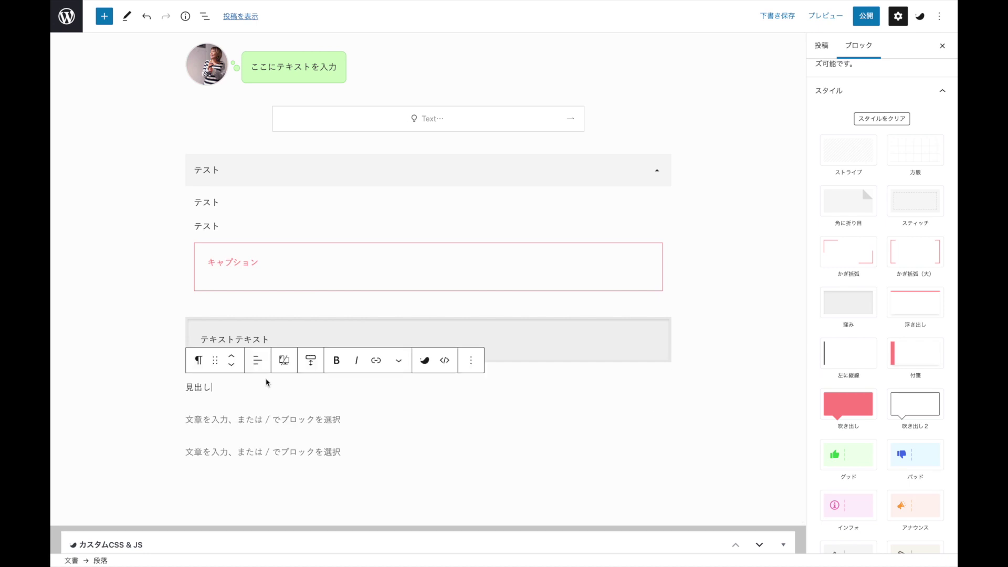
click(196, 361)
click(230, 167)
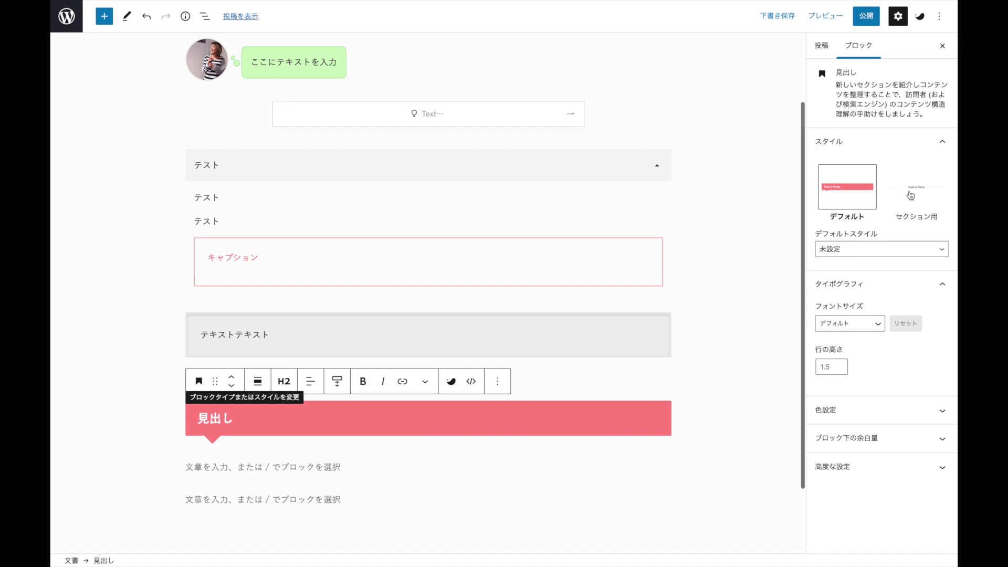
Step: Compare the セクション用 and デフォルト styles on the heading, then apply セクション用
click(927, 198)
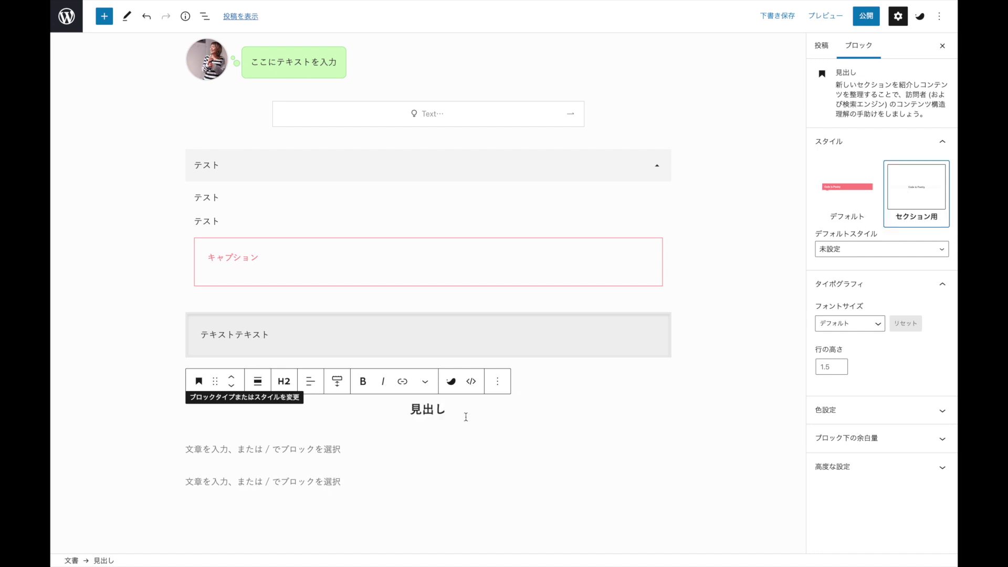
click(851, 188)
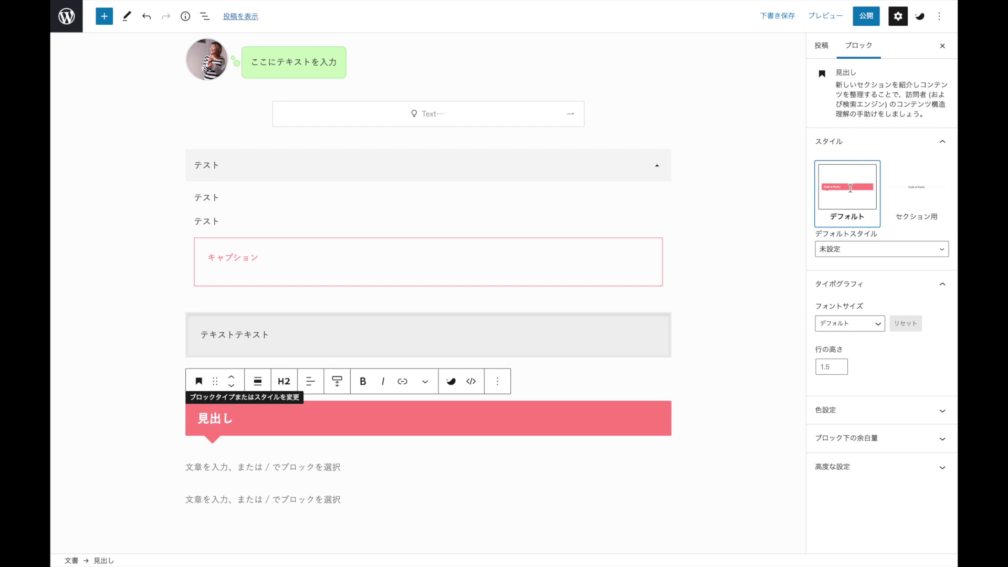
click(914, 202)
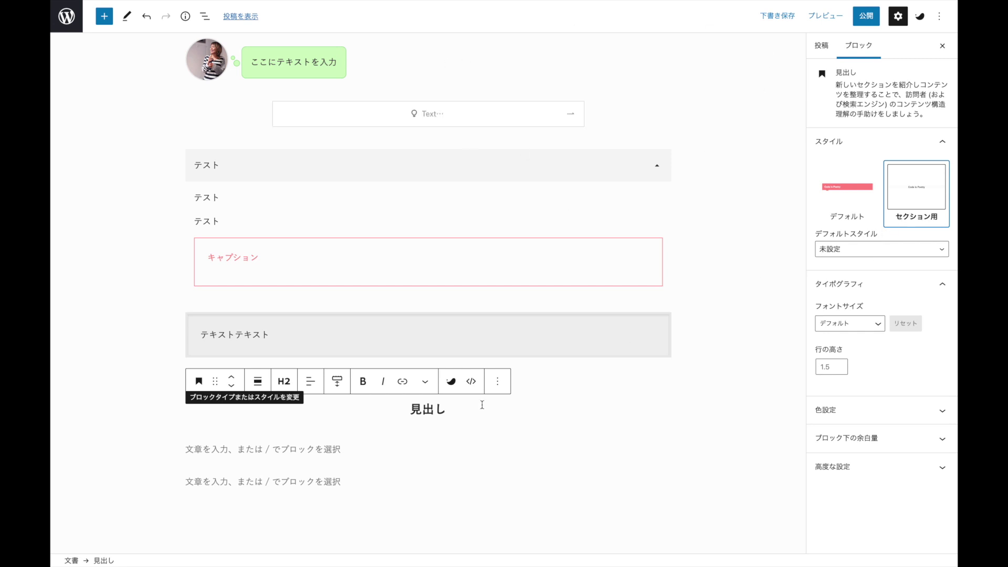
Step: Preview the post in a new browser tab and open the site's home page from there
click(825, 16)
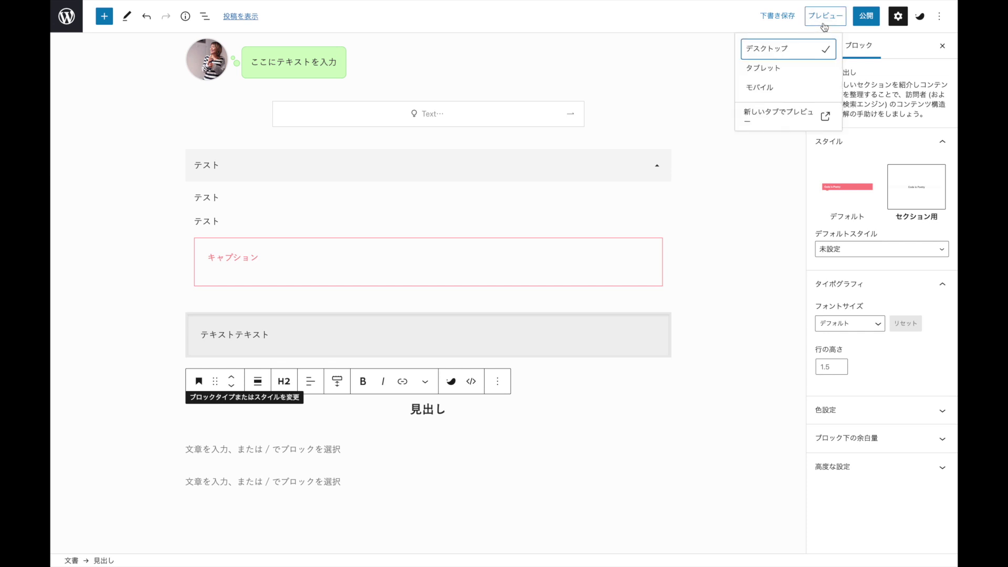
click(754, 120)
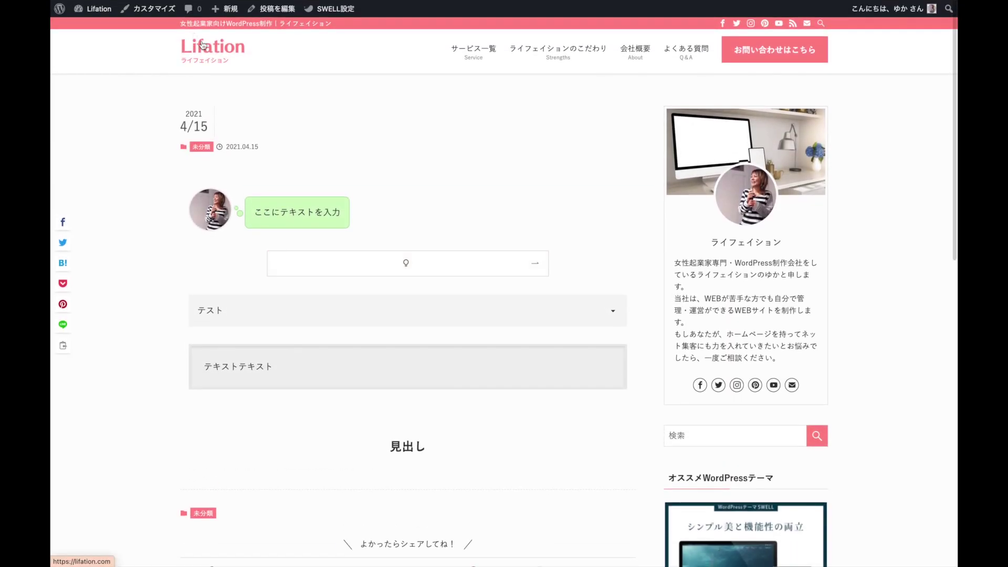
click(203, 45)
Step: Examine how the home page uses the heading designs for WEB制作した方からの喜びの声 and 集客してサービスに繋がる導線
scroll(356, 275, down, 5)
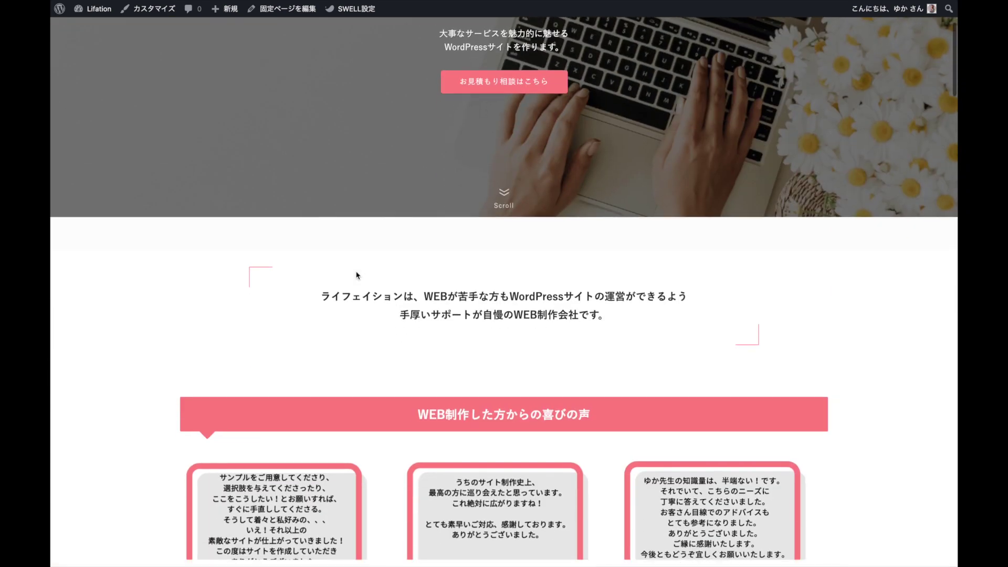
drag(387, 351, 609, 346)
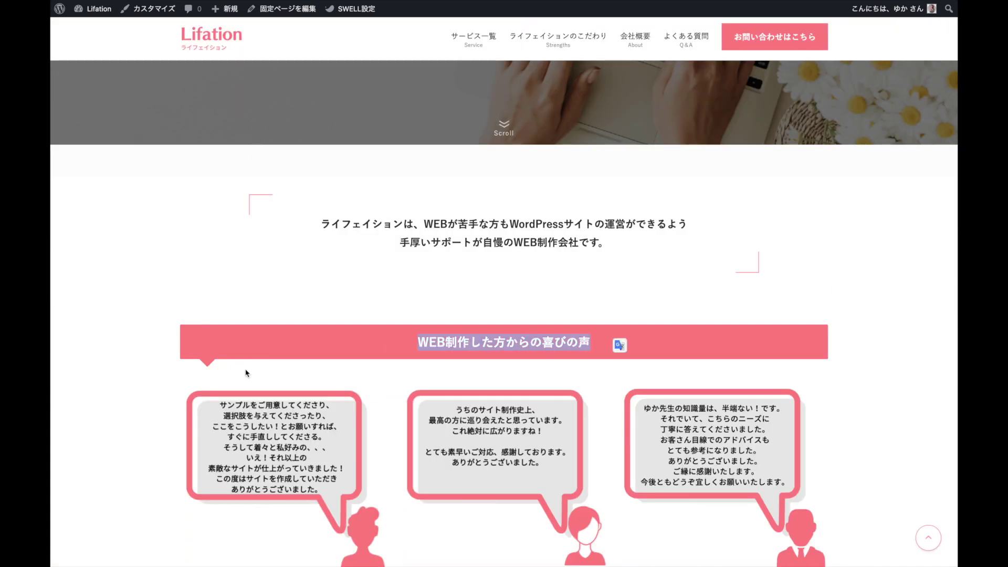
scroll(295, 349, down, 5)
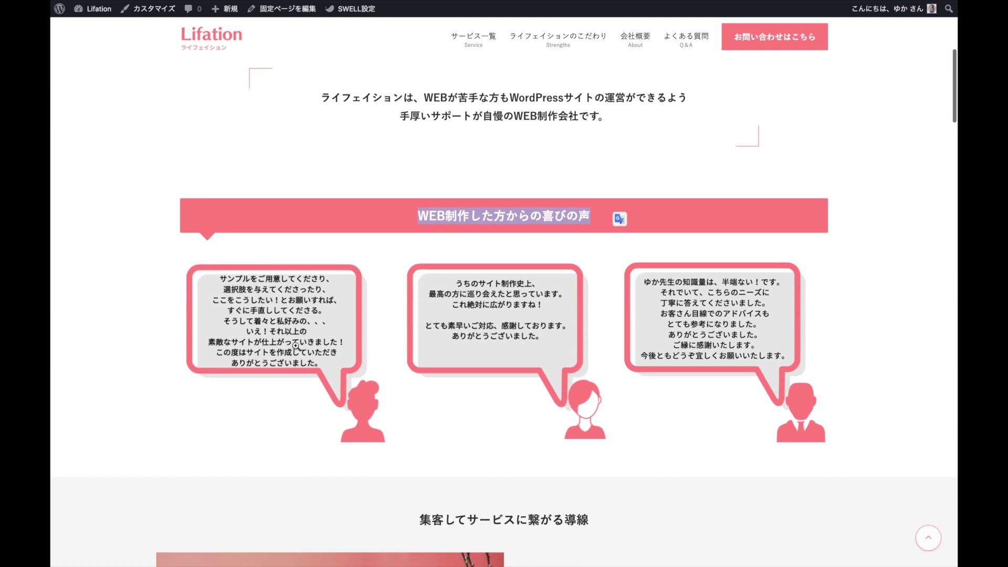
drag(420, 376, 590, 376)
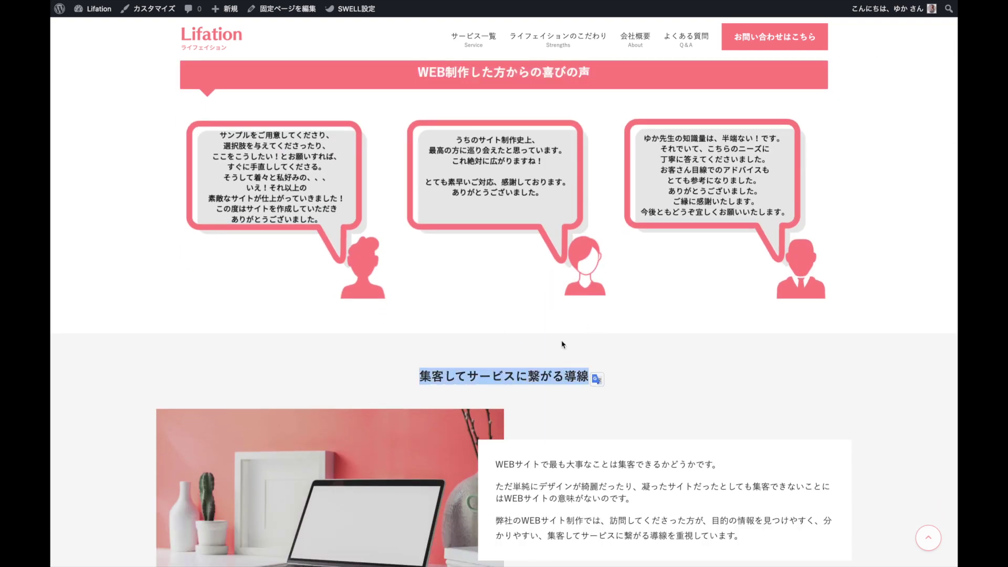
scroll(562, 344, down, 1)
click(521, 313)
scroll(394, 317, down, 2)
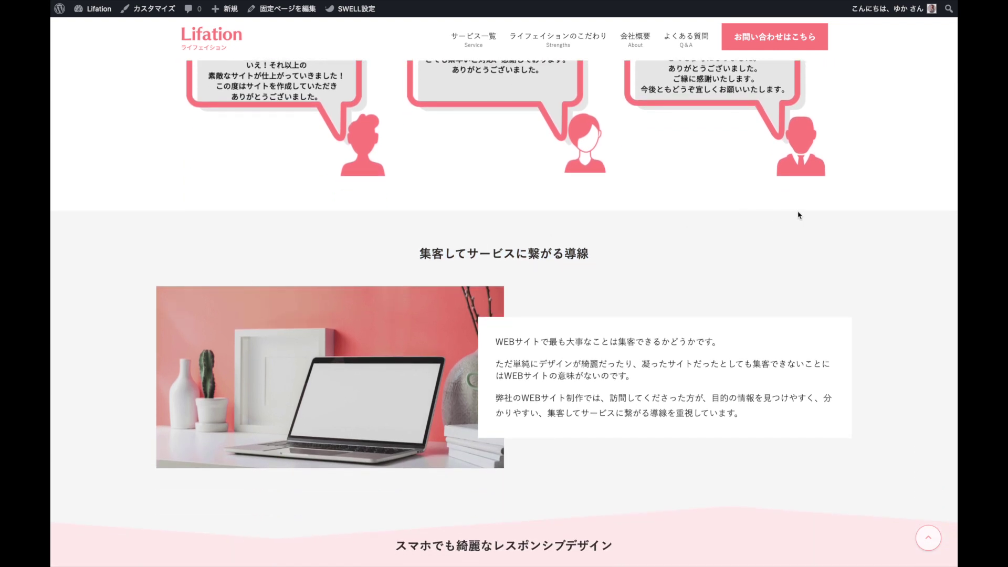
scroll(407, 321, up, 3)
scroll(407, 321, up, 2)
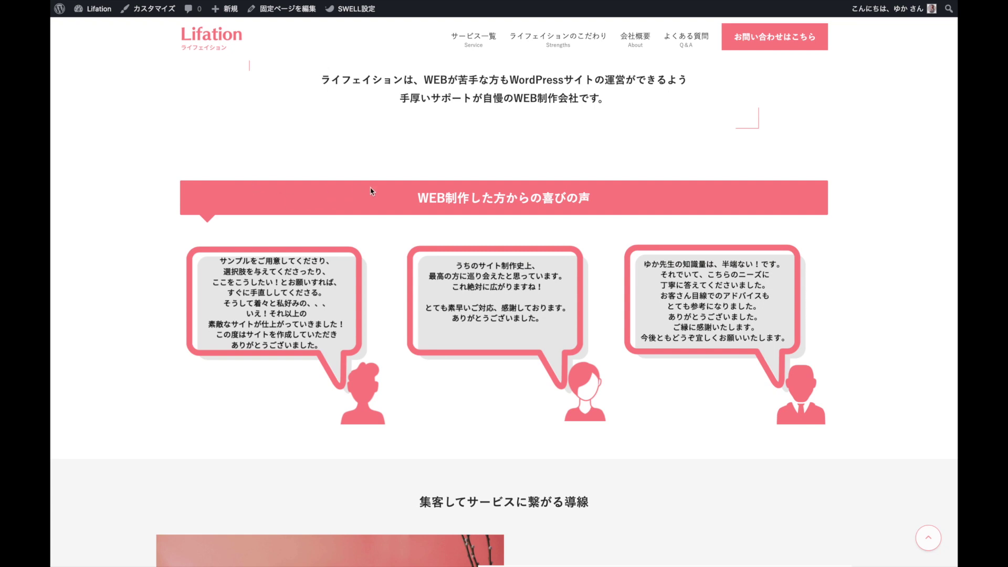
scroll(344, 205, down, 3)
scroll(345, 212, down, 2)
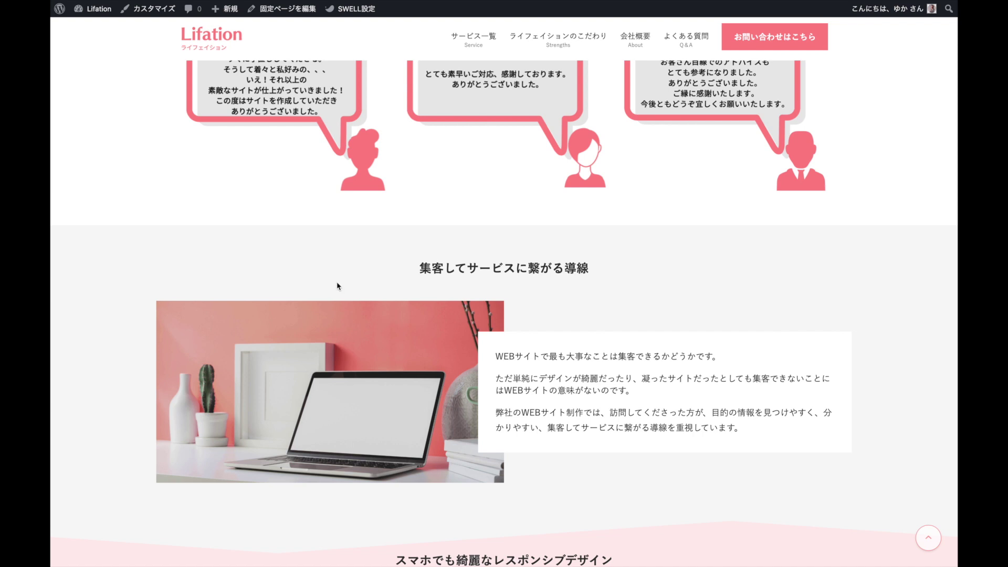
Step: Compare the home page's opening banner, the WEB制作した方からの喜びの声 heading and the 集客してサービスに繋がる導線 heading
scroll(360, 296, up, 4)
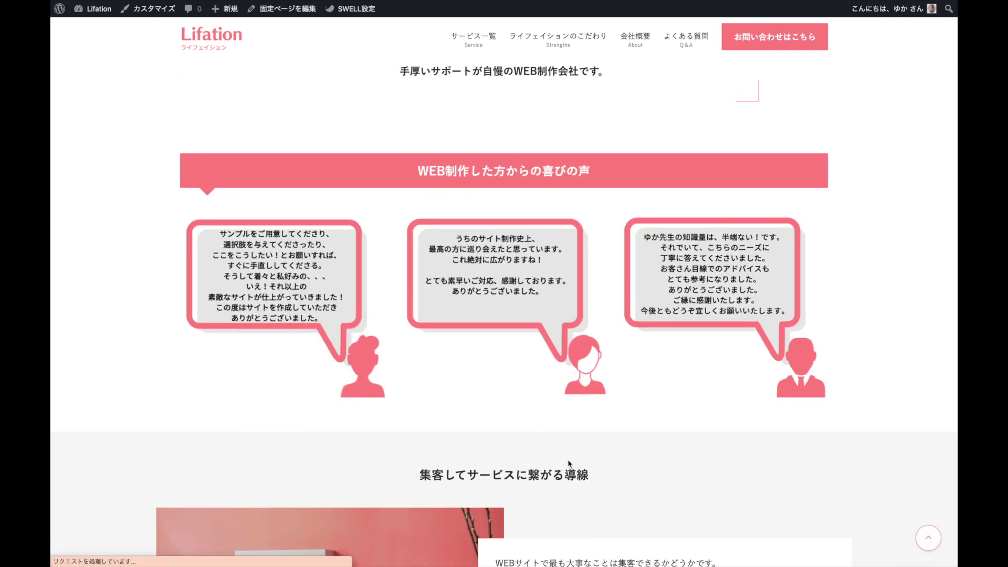
scroll(536, 512, down, 3)
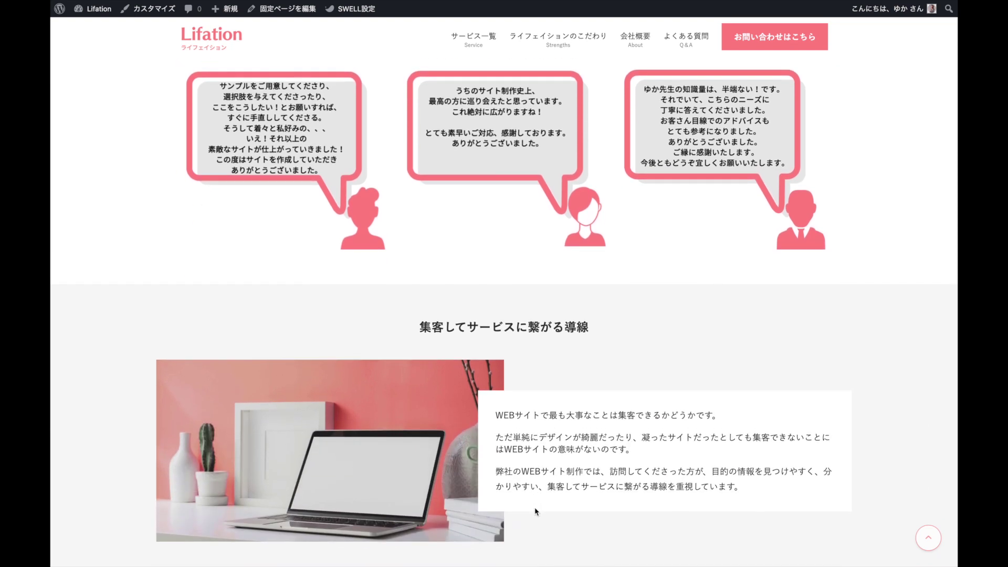
scroll(536, 512, down, 3)
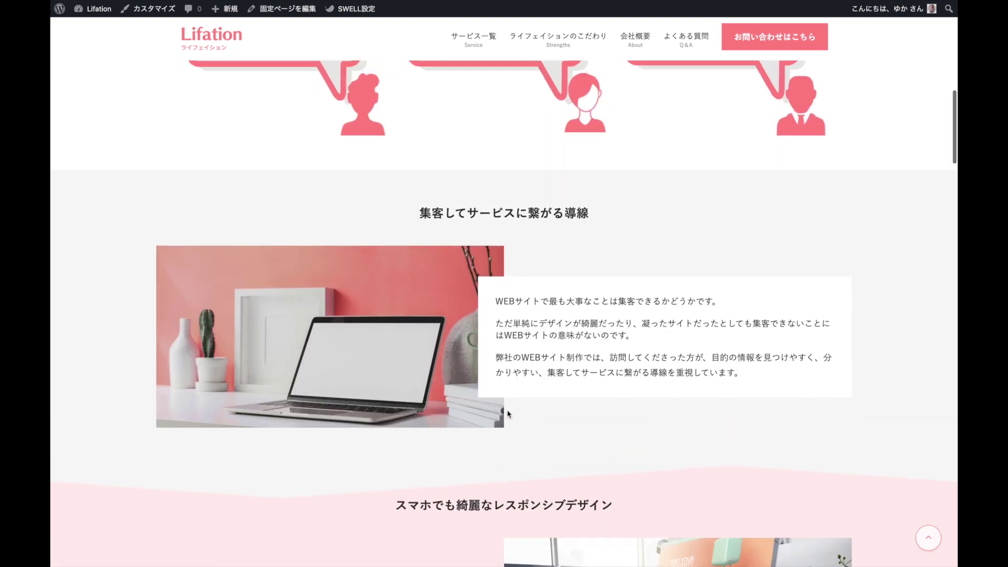
scroll(508, 414, up, 15)
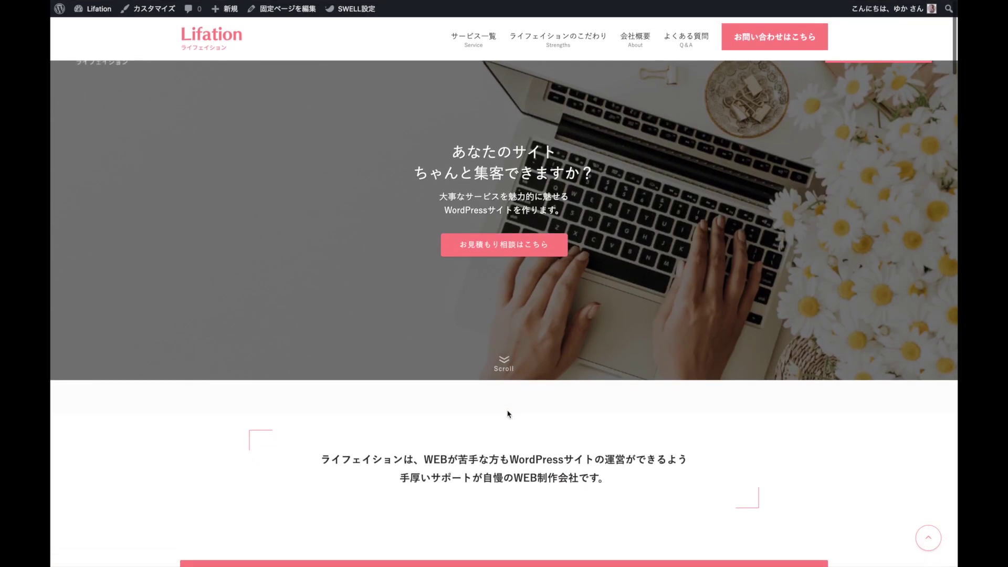
scroll(507, 414, down, 3)
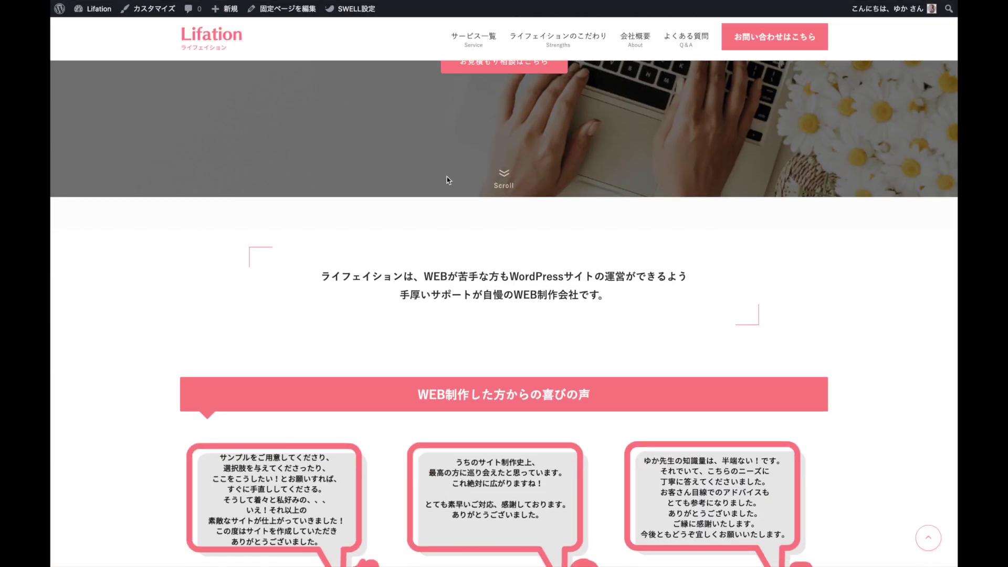
Step: Examine the headings, backgrounds and dividing shapes of the home page sections from スマホでも綺麗なレスポンシブデザイン through 制作事例 to サービス一覧
scroll(504, 250, down, 5)
scroll(358, 267, down, 9)
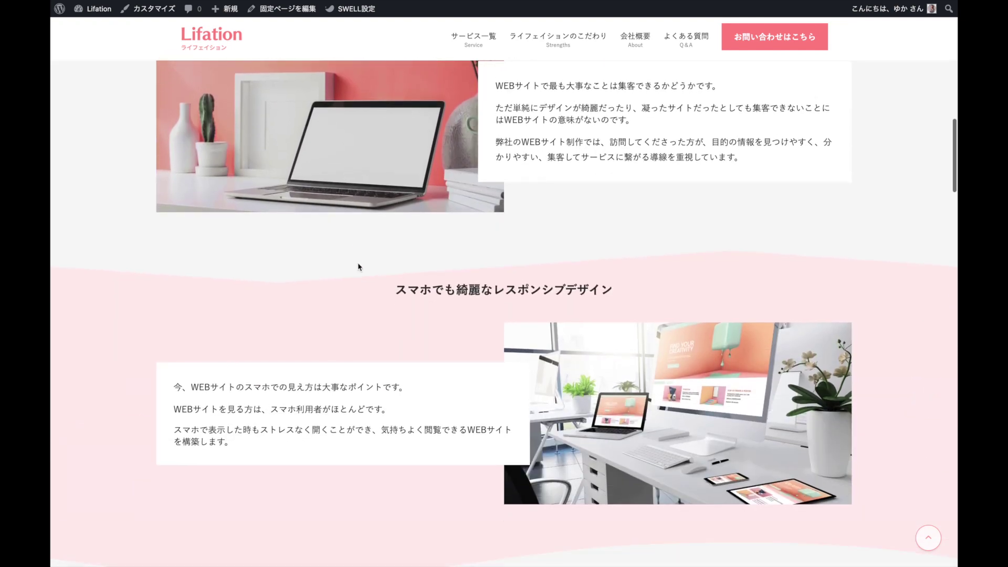
scroll(359, 267, down, 5)
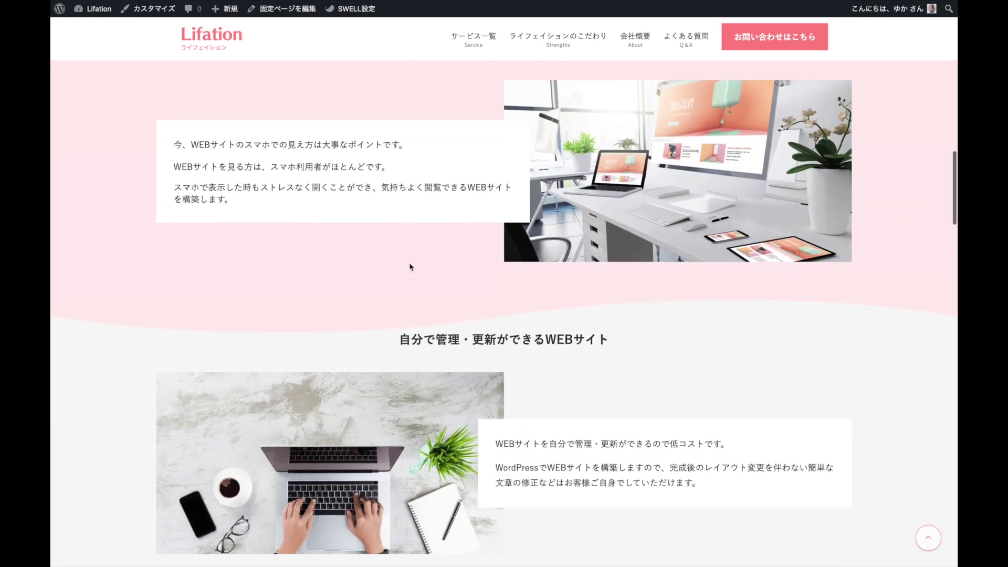
scroll(407, 267, down, 2)
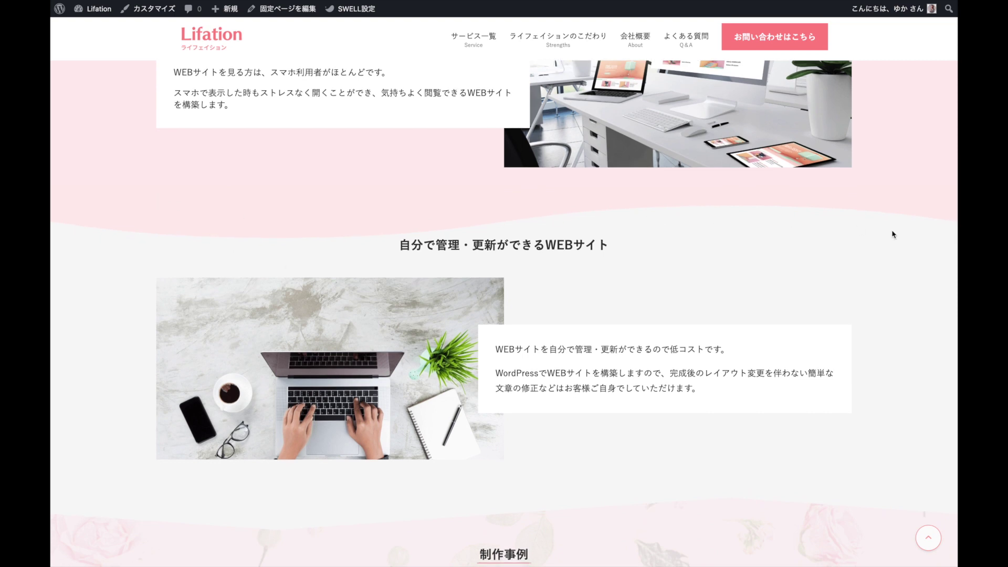
scroll(893, 234, down, 1)
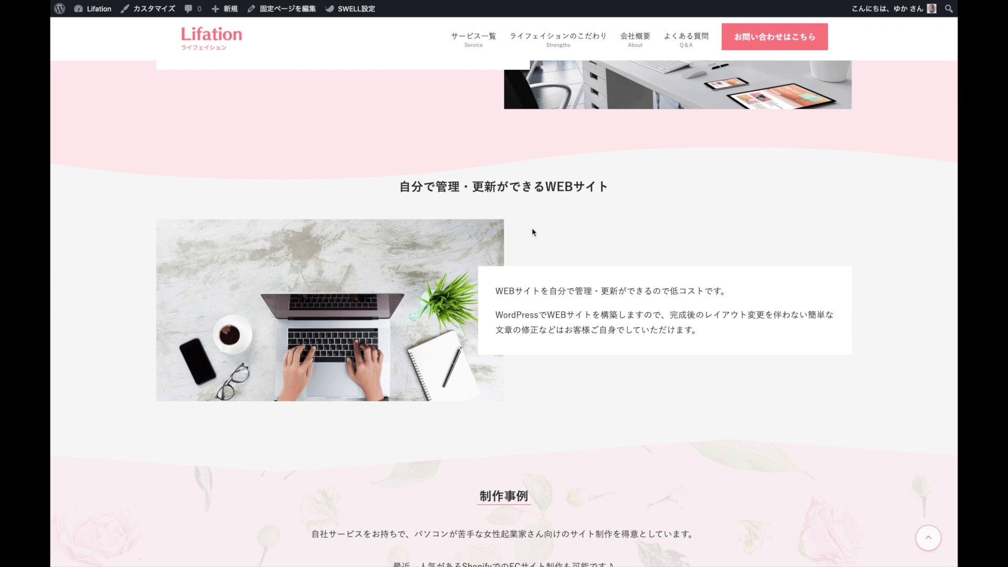
scroll(533, 232, down, 1)
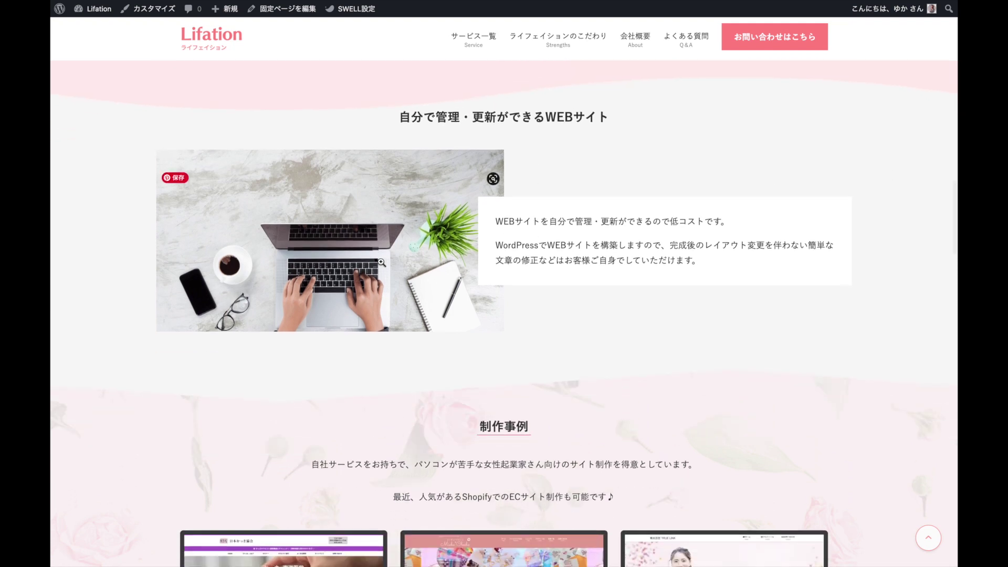
scroll(382, 263, down, 1)
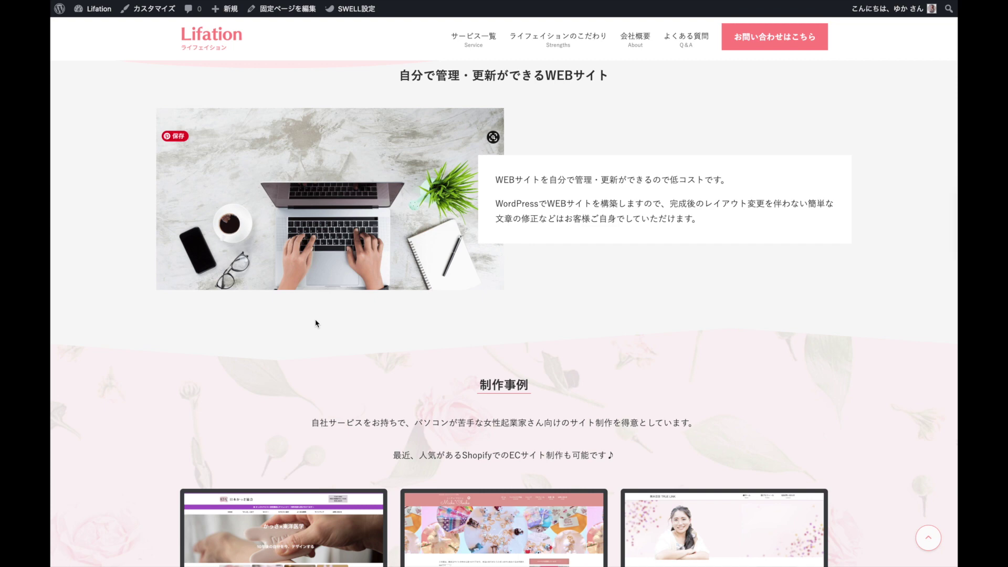
scroll(316, 323, down, 2)
scroll(316, 323, down, 5)
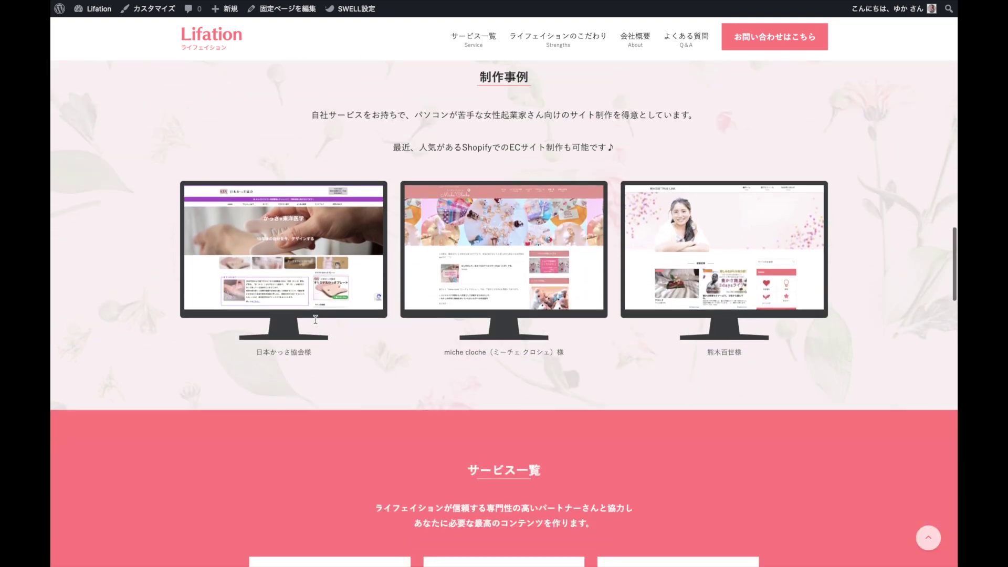
scroll(316, 322, up, 10)
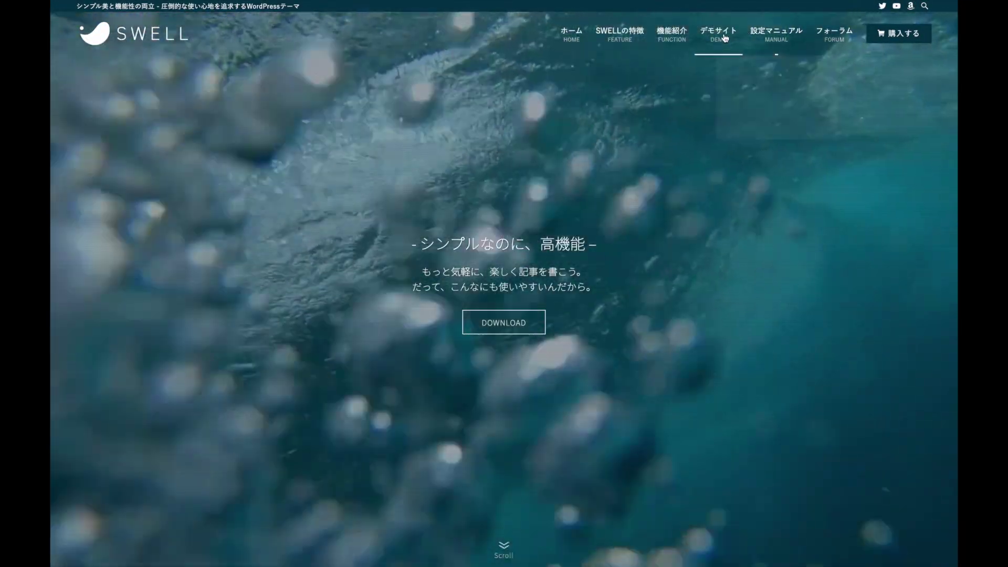
Step: Open the デモサイト page of the SWELL official site and look through its examples down to 開発者のブログ
click(724, 39)
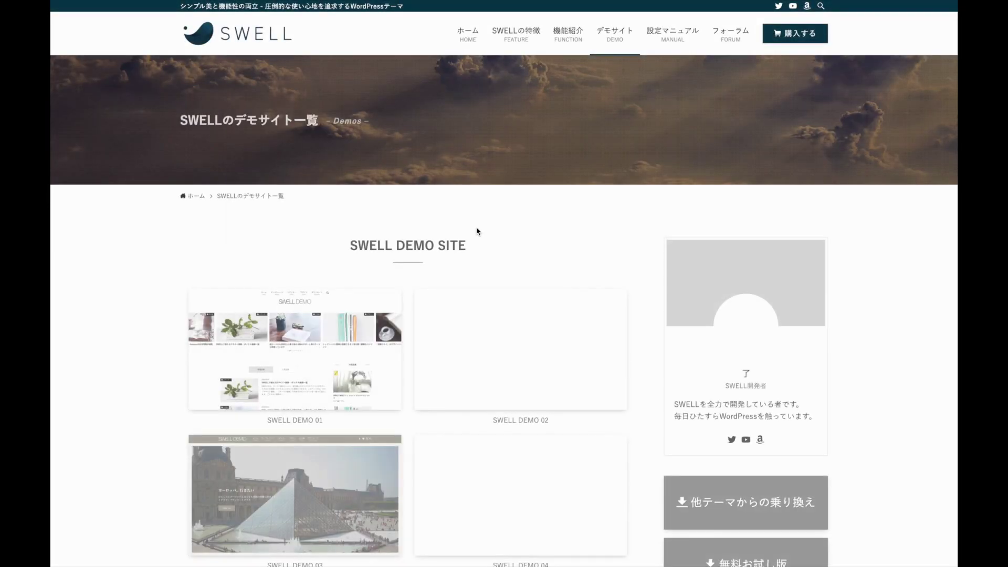
scroll(478, 231, down, 2)
scroll(349, 370, down, 15)
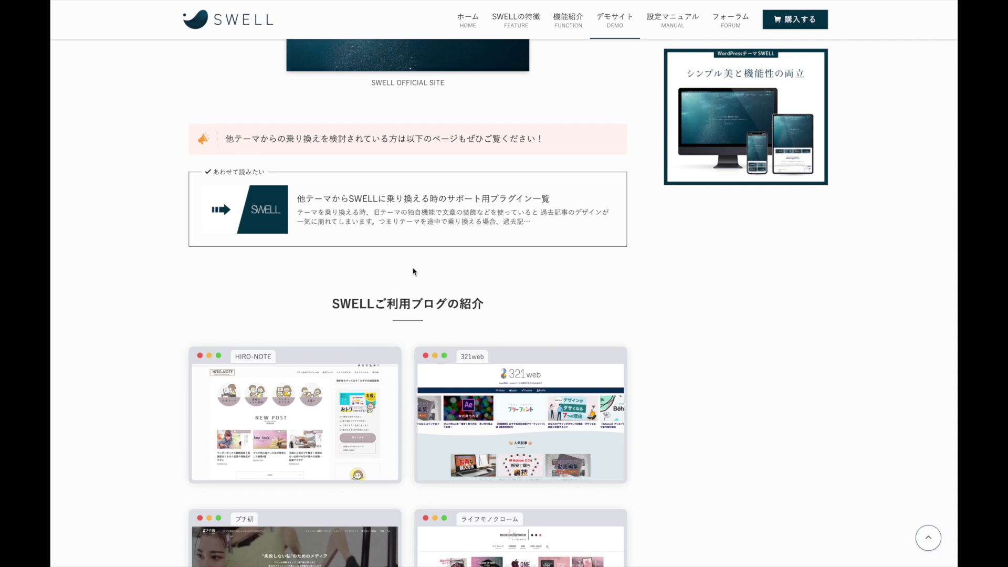
scroll(401, 284, down, 2)
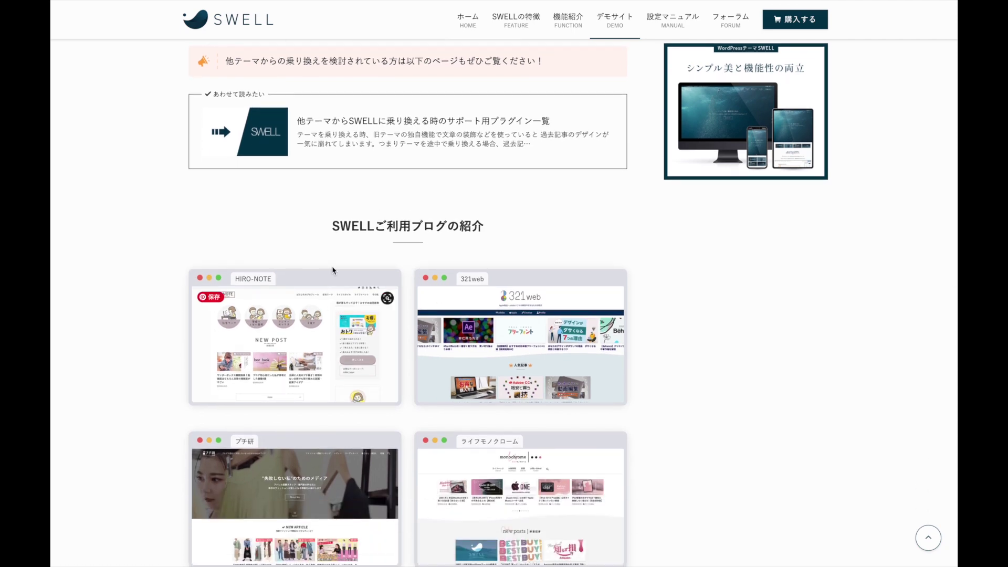
scroll(333, 270, down, 2)
scroll(487, 389, down, 2)
scroll(487, 389, up, 1)
scroll(344, 373, down, 2)
scroll(344, 374, down, 12)
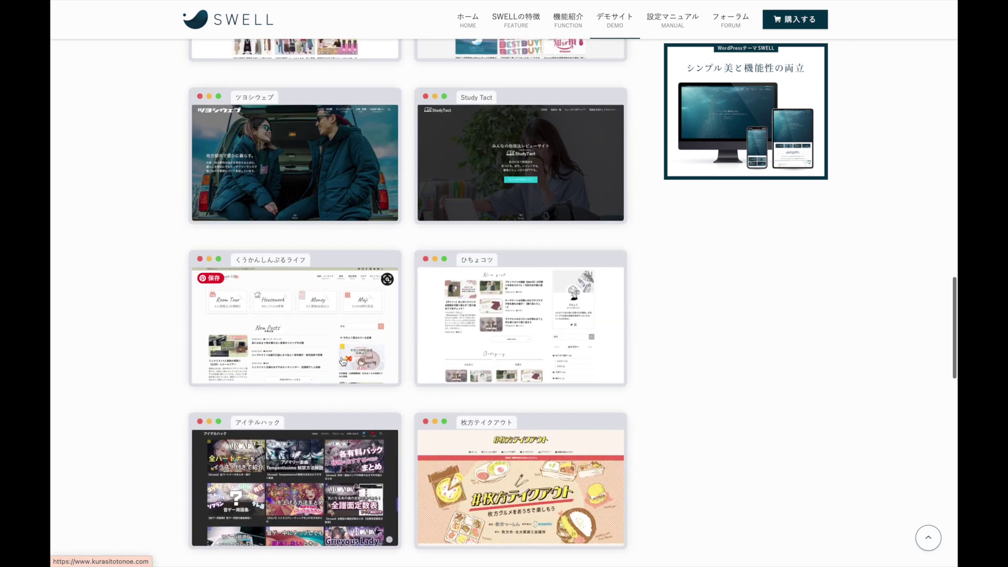
scroll(423, 399, down, 4)
scroll(423, 400, up, 1)
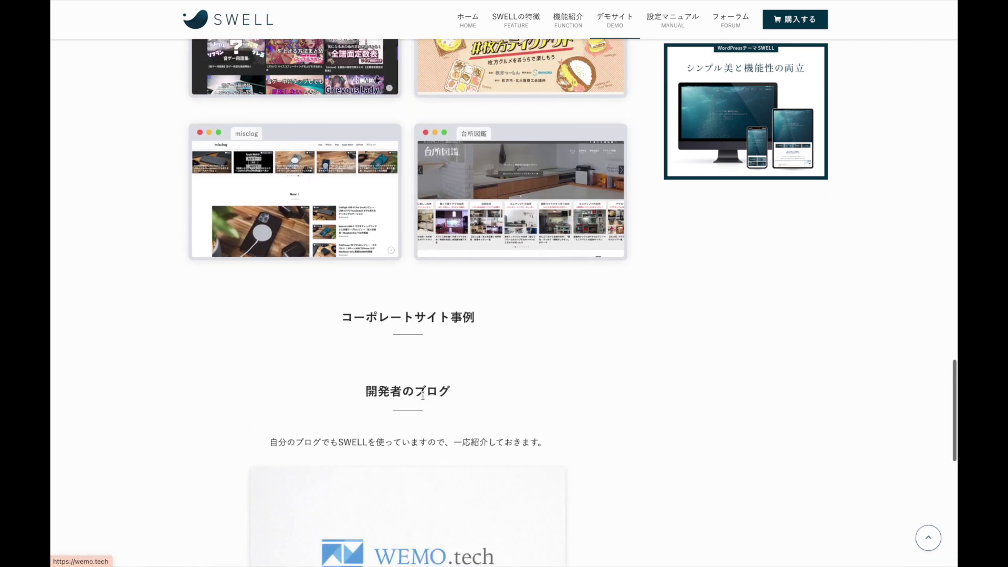
scroll(373, 361, down, 4)
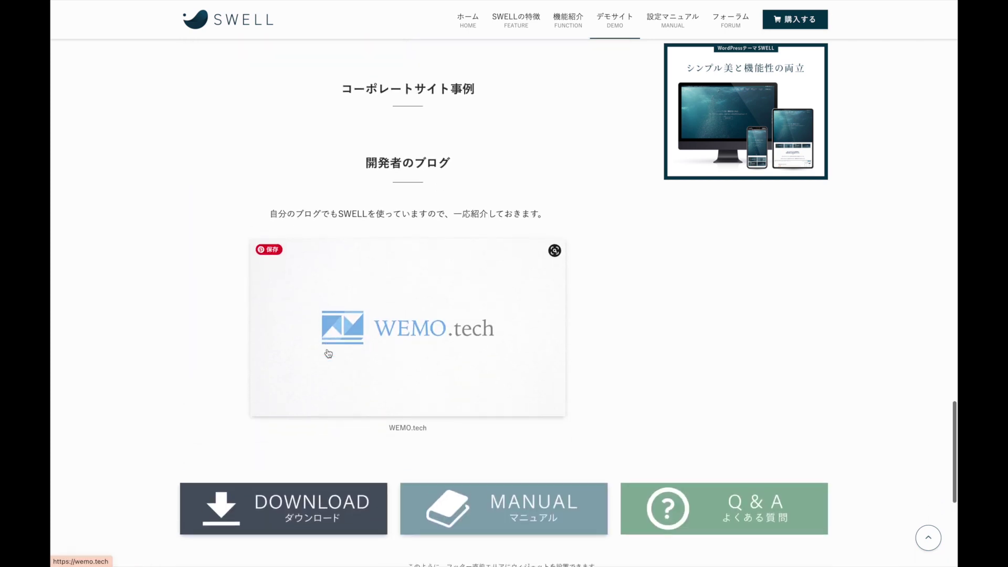
Step: Review the example blogs under SWELLご利用ブログの紹介 again, from the lower entries back to HIRO-NOTE and 321web
scroll(326, 352, up, 10)
scroll(328, 353, up, 5)
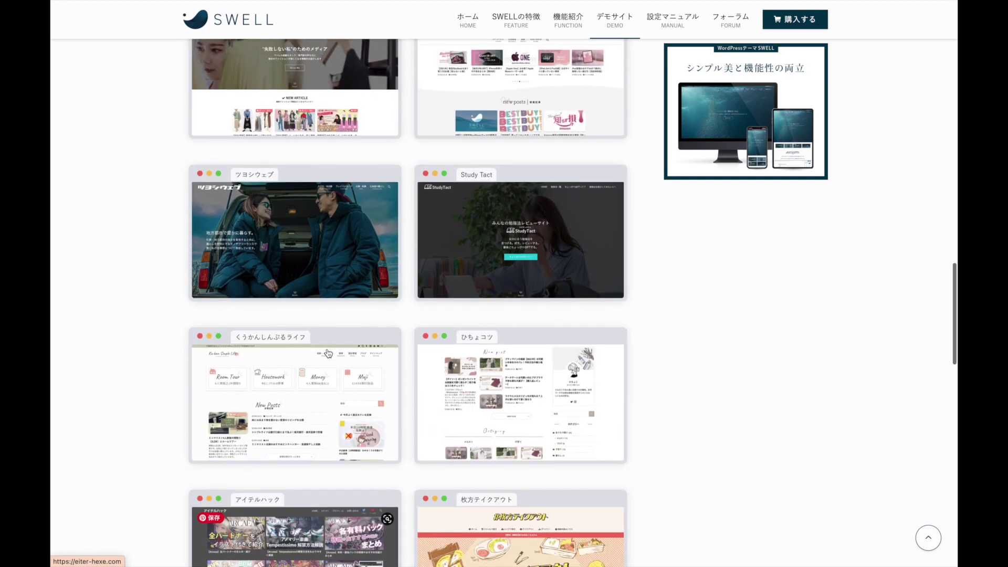
scroll(328, 353, up, 6)
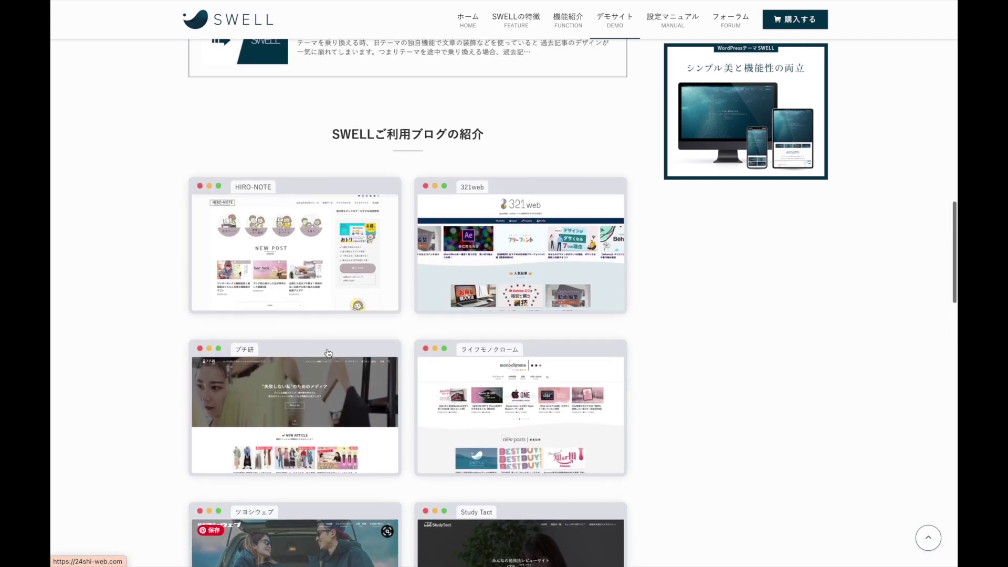
scroll(494, 311, down, 1)
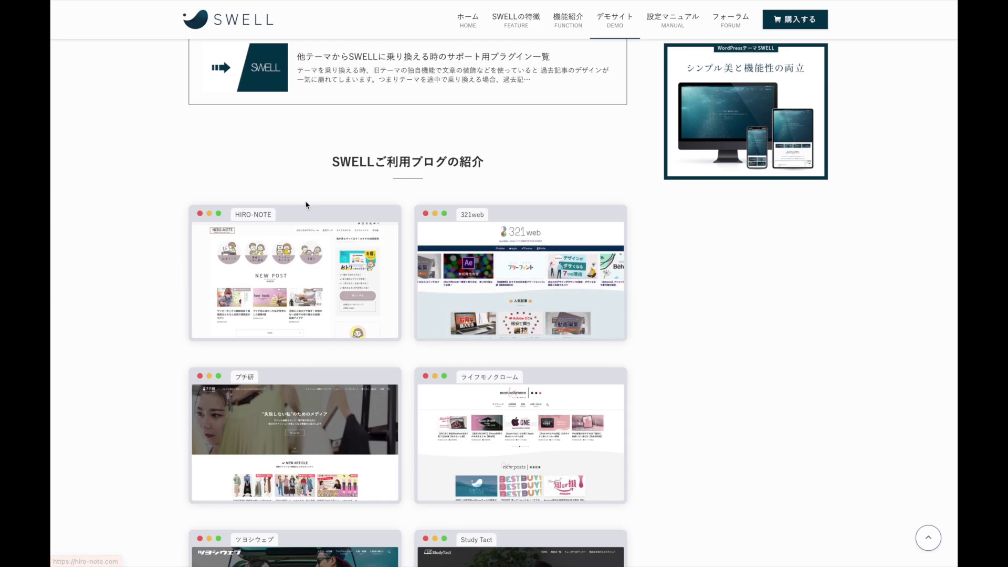
scroll(306, 205, up, 3)
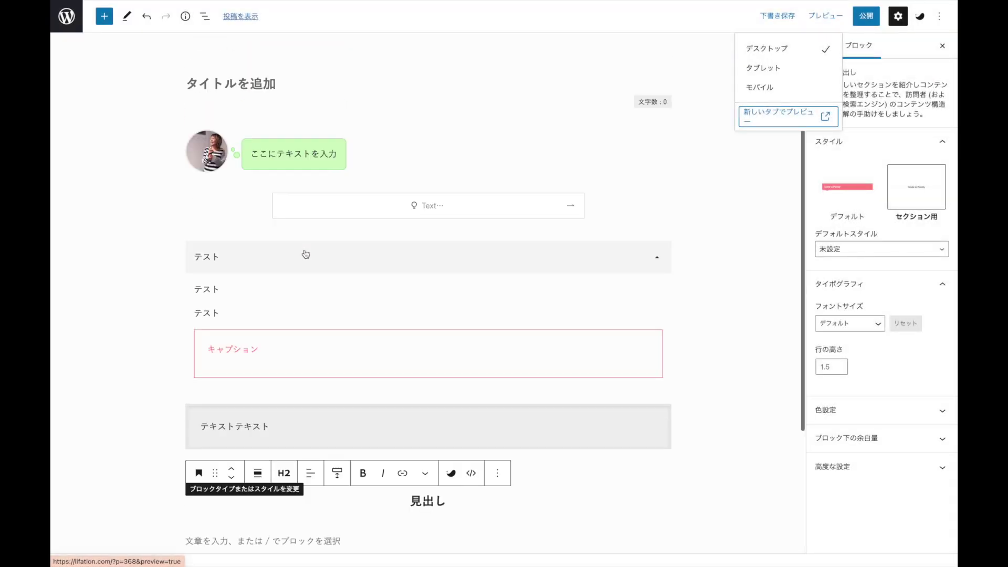
Step: Return to the post editor and review the inserted blocks, from the speech balloon through the accordion and caption box to the 見出し heading
click(580, 175)
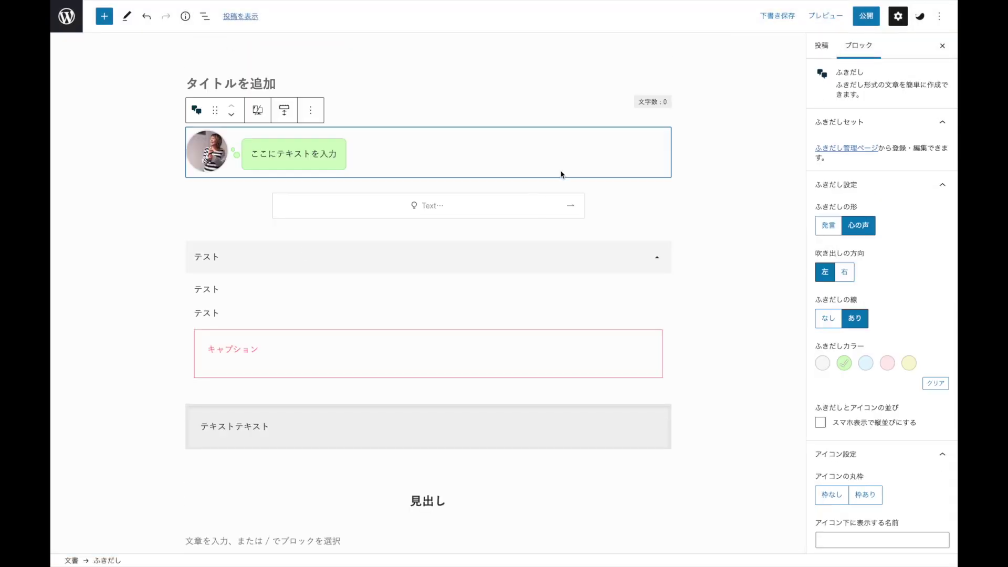
scroll(462, 179, down, 1)
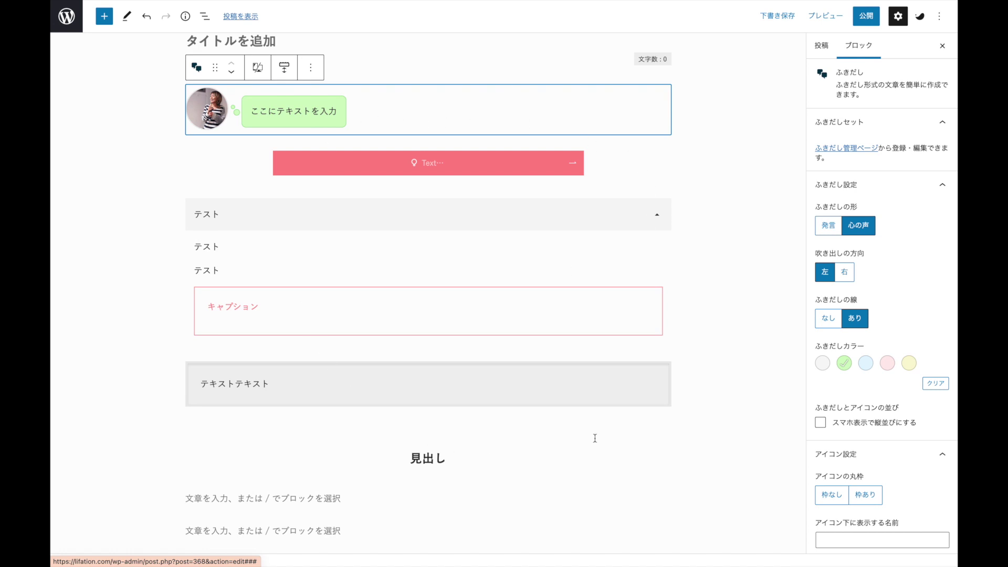
click(320, 245)
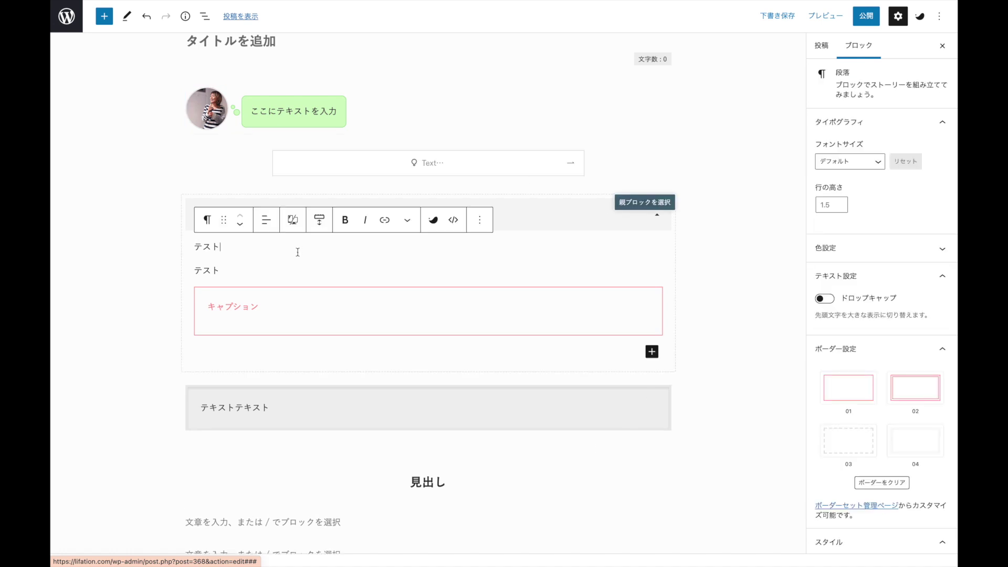
scroll(329, 257, up, 1)
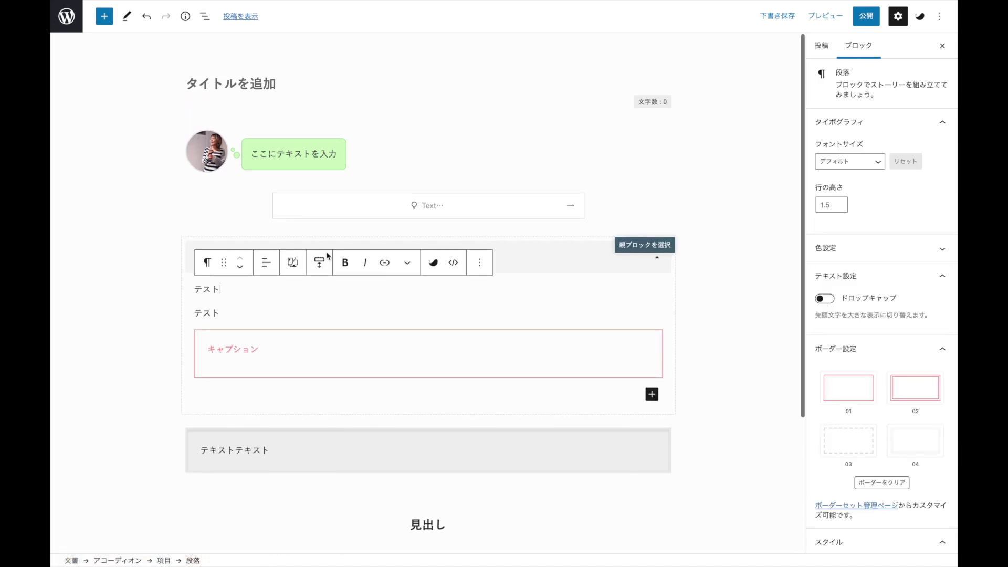
click(333, 338)
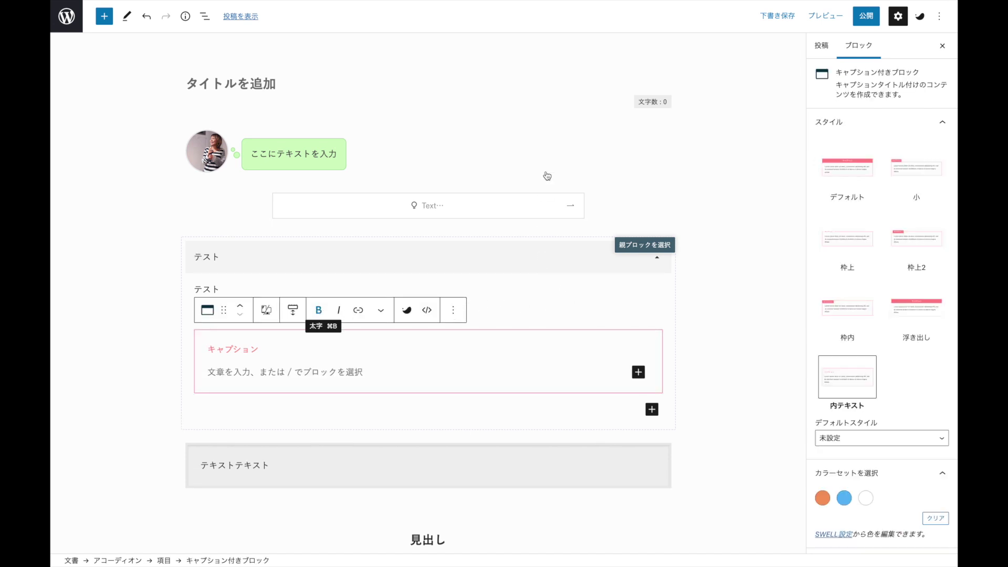
click(581, 159)
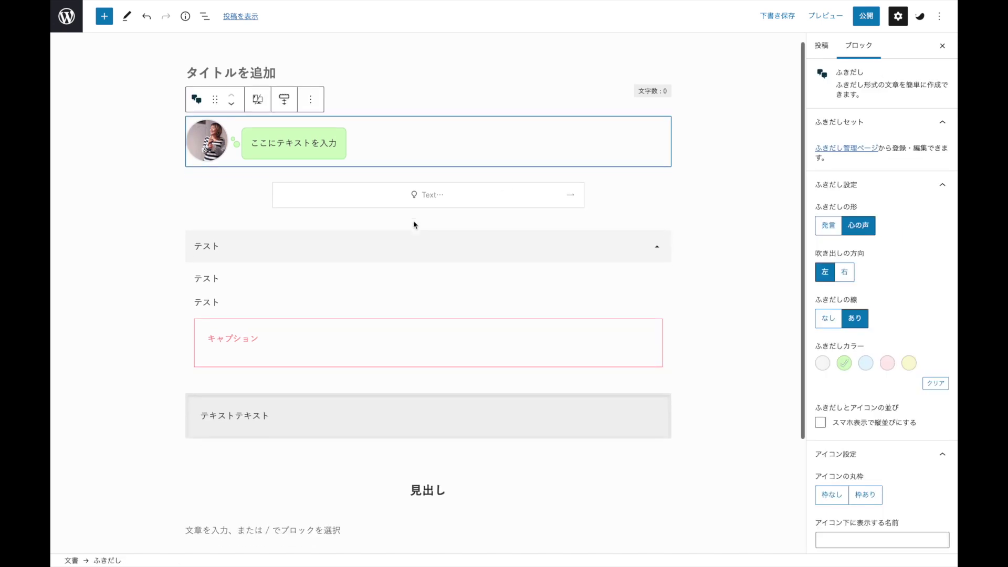
scroll(387, 294, down, 3)
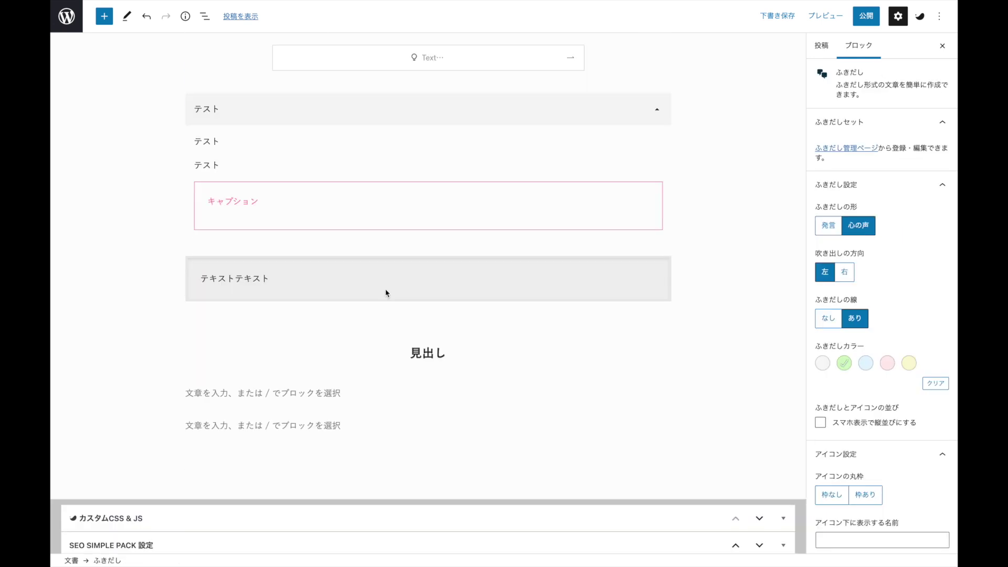
scroll(387, 292, up, 3)
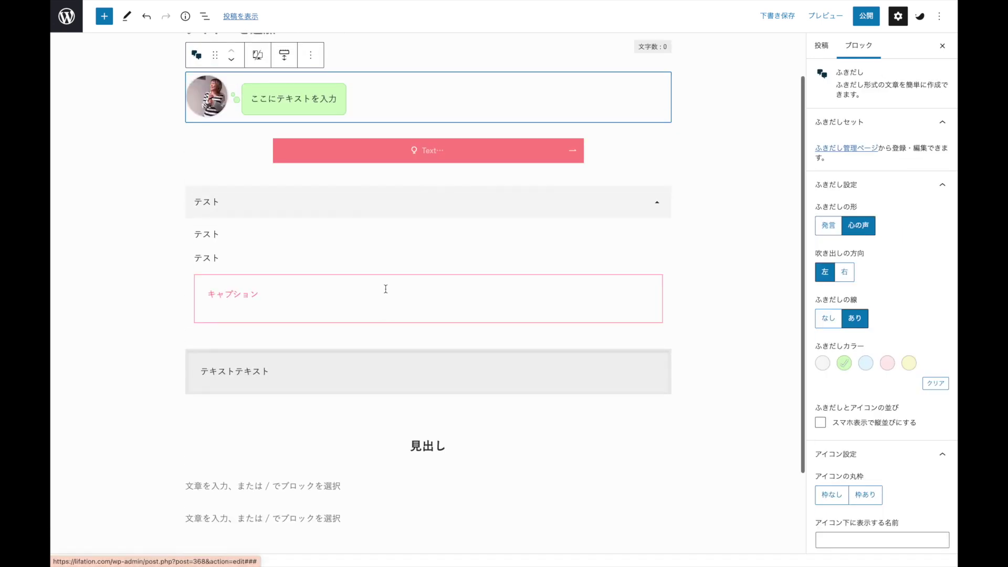
scroll(414, 271, up, 2)
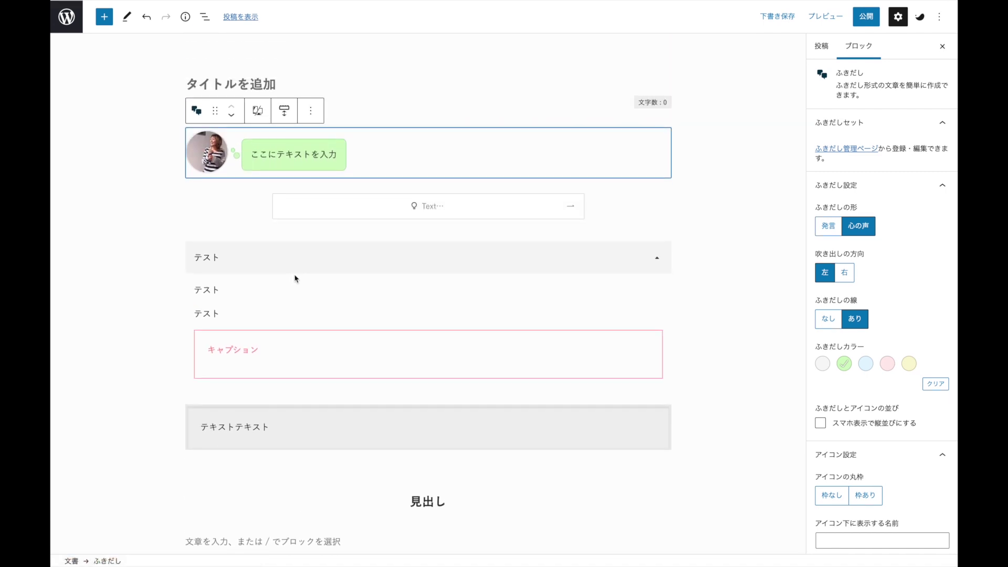